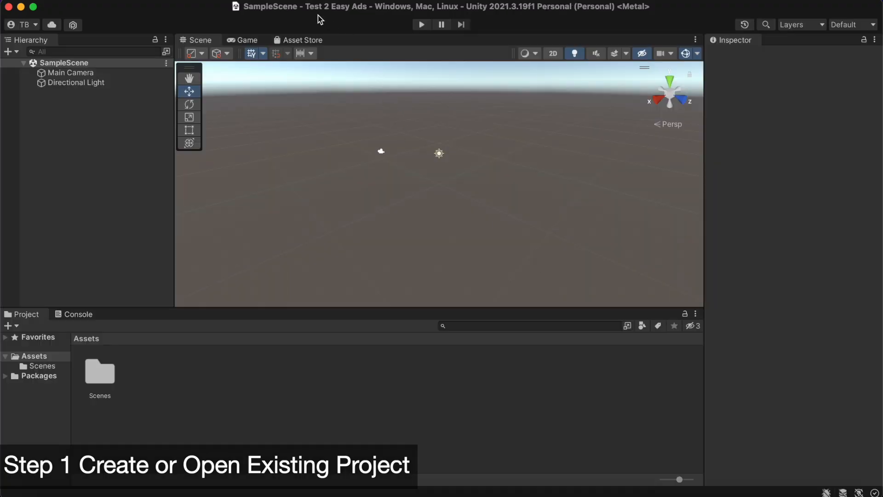
# - Open the Package Manager and list the packages from the Unity Registry
pyautogui.click(286, 0)
pyautogui.moveTo(318, 88)
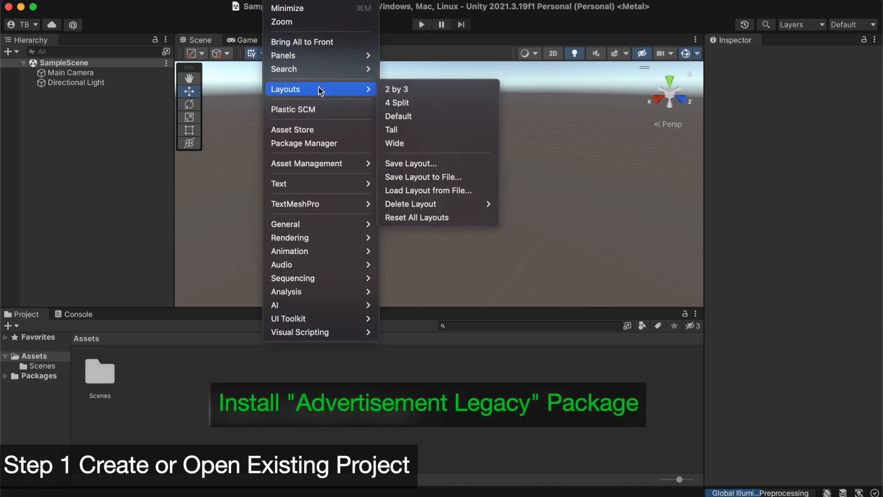
pyautogui.click(320, 144)
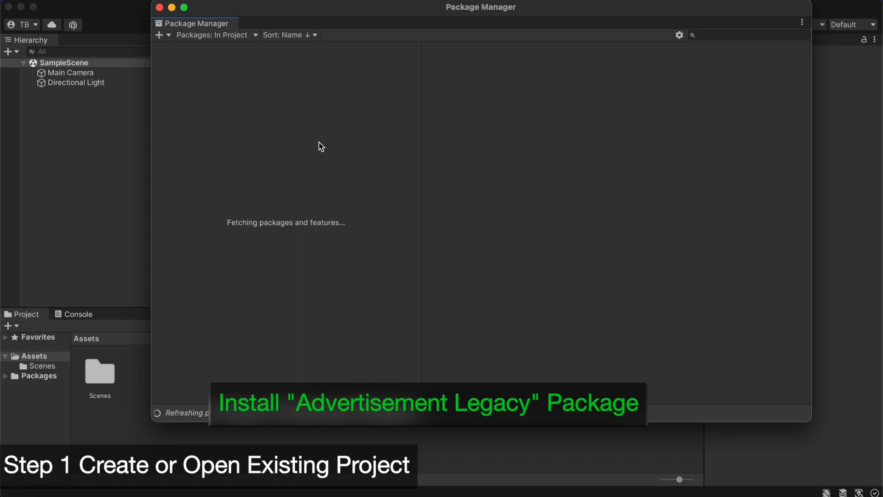
pyautogui.click(229, 39)
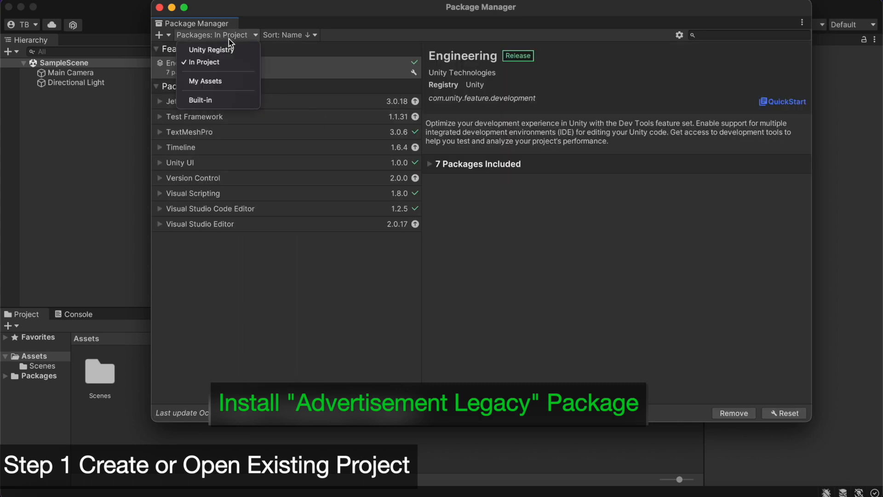
pyautogui.click(223, 52)
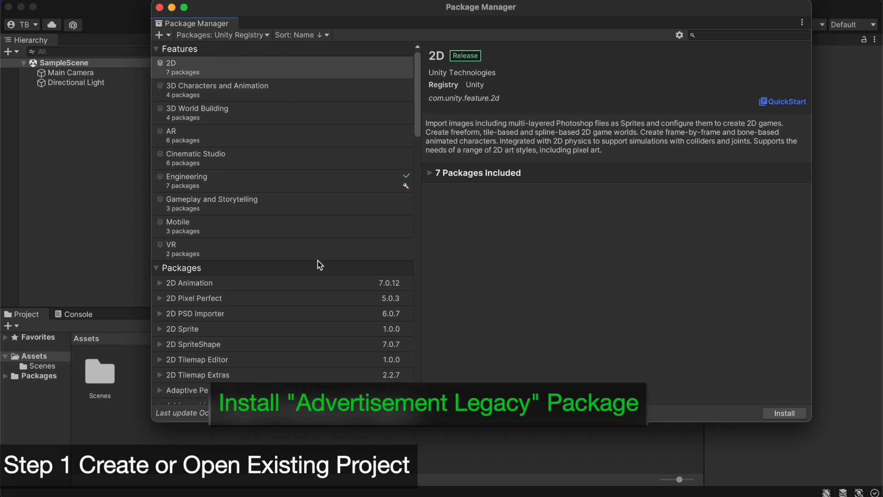
# - Install the Advertisement Legacy 4.4.2 package and close the Package Manager
pyautogui.scroll(-3, 318, 270)
pyautogui.scroll(-3, 318, 271)
pyautogui.scroll(-3, 318, 272)
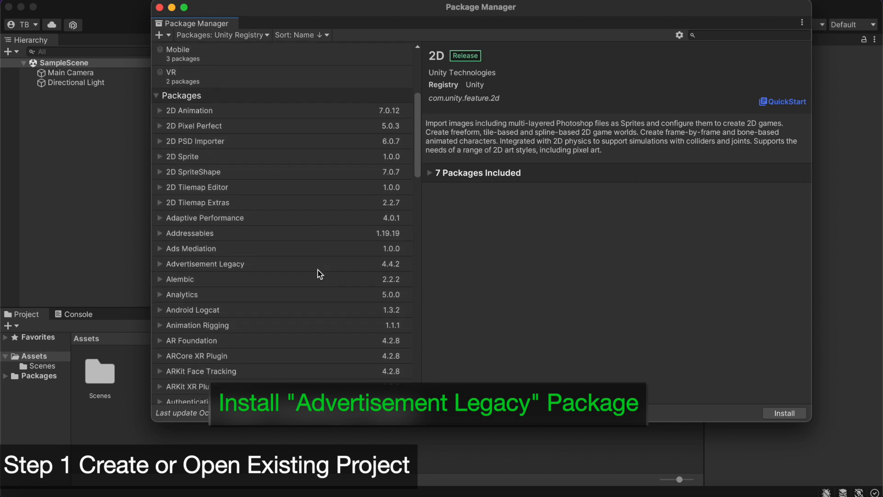
pyautogui.click(248, 272)
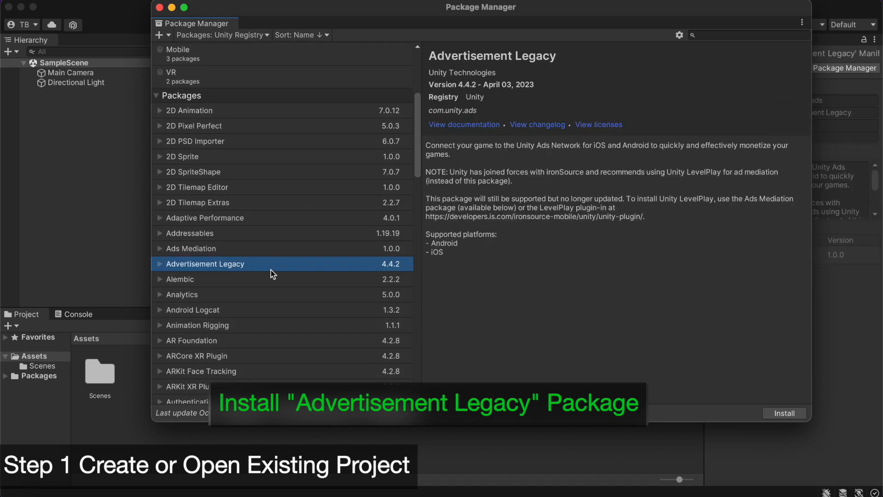
pyautogui.click(779, 414)
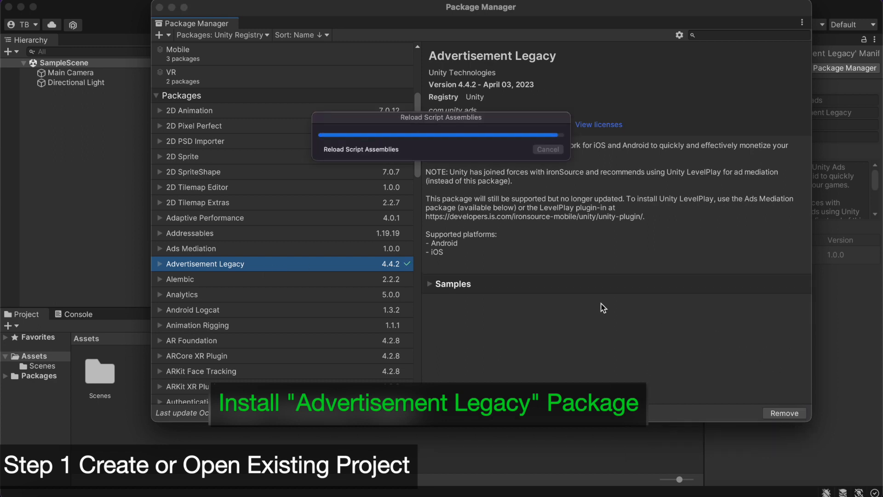
pyautogui.click(160, 8)
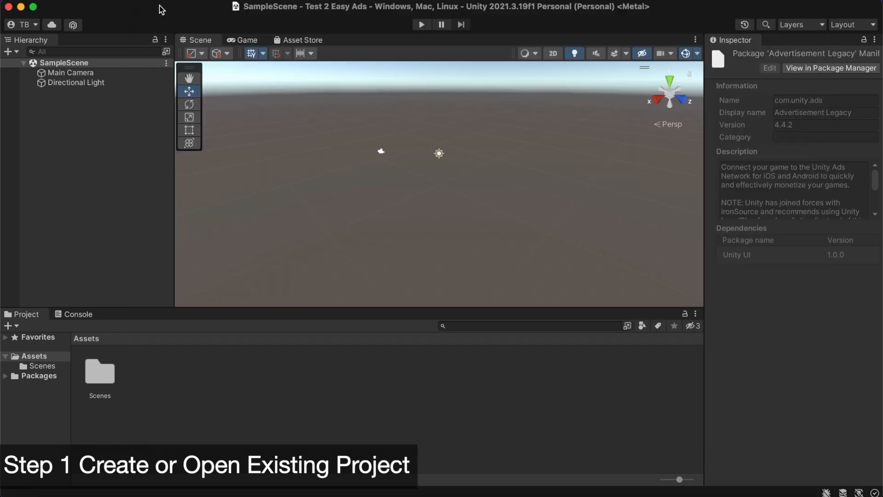
pyautogui.moveTo(132, 307); pyautogui.dragTo(133, 281)
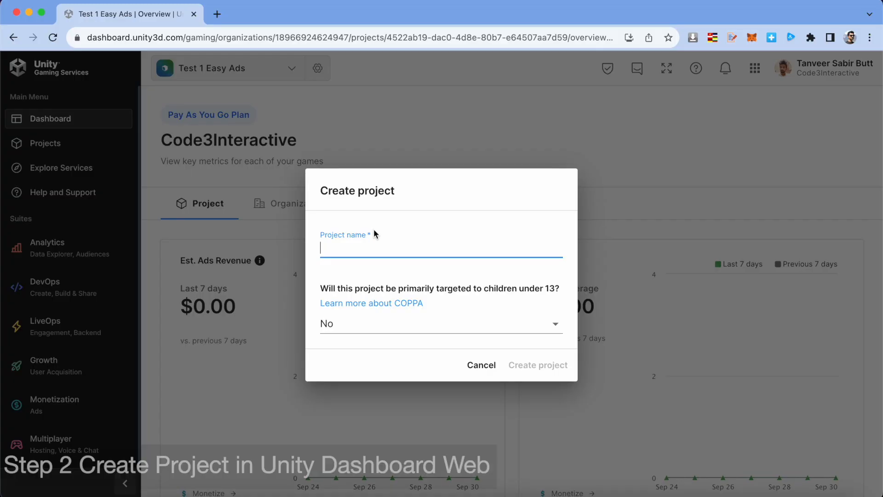
# - Switch to the Unity dashboard in the browser and create a project named "Test 2 Easy Ads"
pyautogui.write('Test 2')
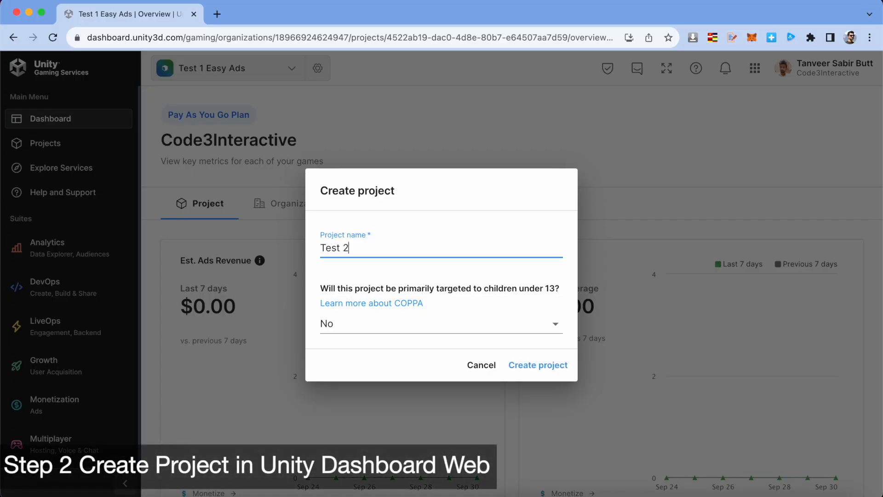
pyautogui.write(' Easy Ads')
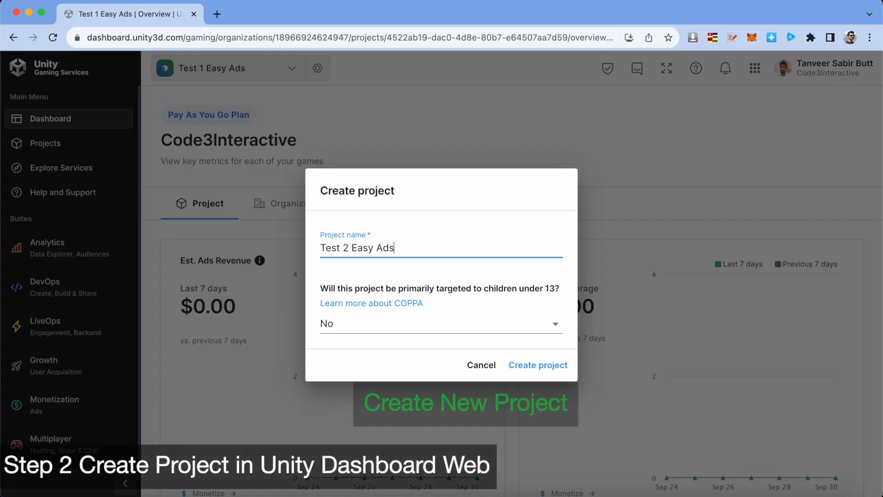
pyautogui.click(549, 366)
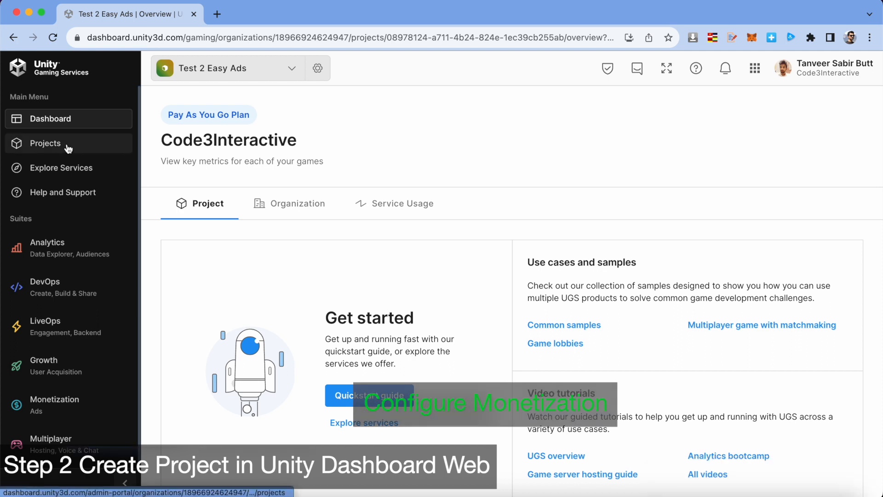
# - Set up monetization for the new project with Unity Ads only, fresh ad settings and the app not yet live in a store
pyautogui.click(111, 409)
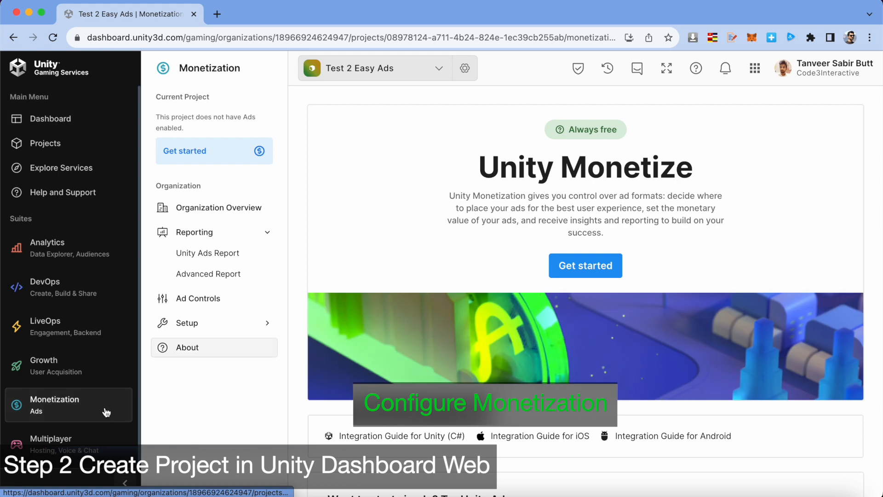
pyautogui.click(582, 268)
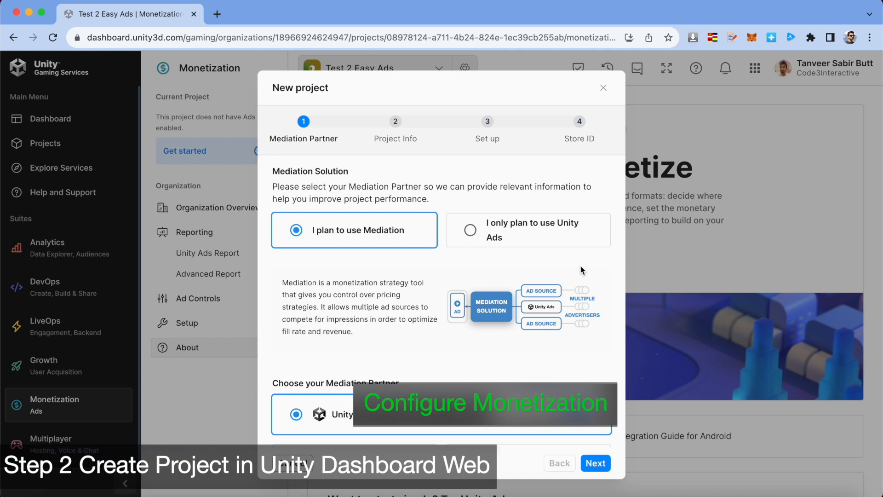
pyautogui.click(517, 234)
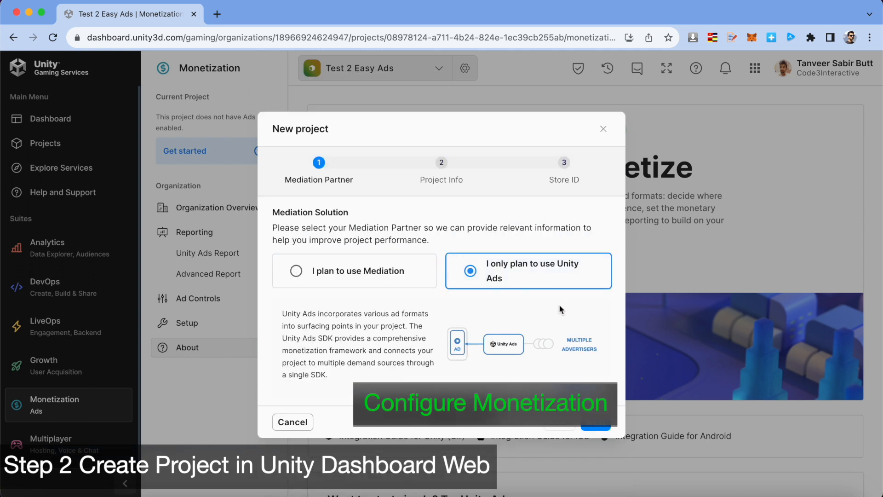
pyautogui.click(595, 423)
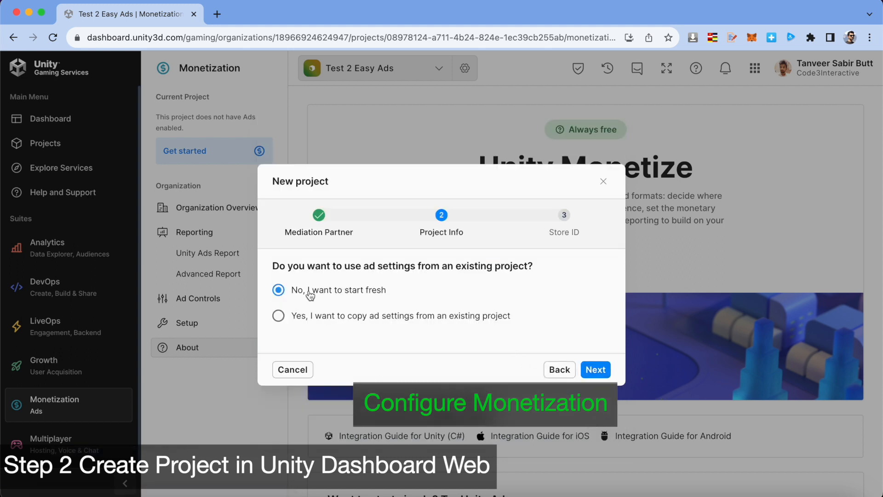
pyautogui.click(595, 369)
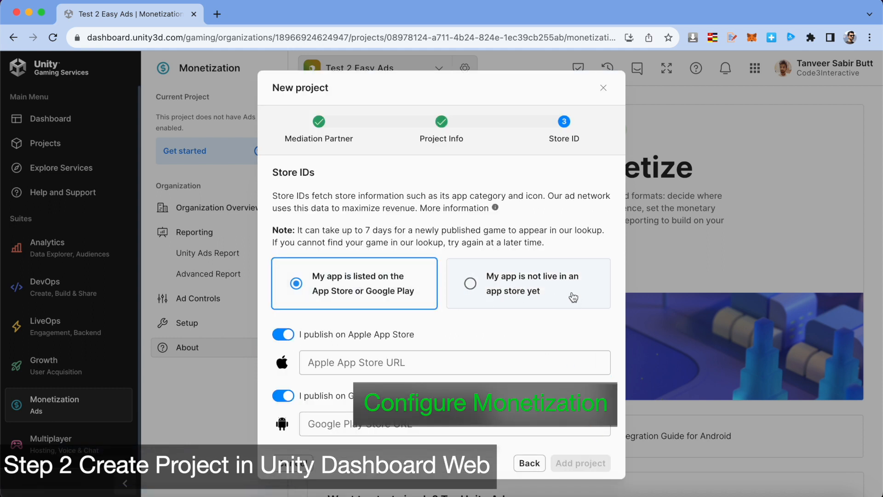
pyautogui.click(573, 298)
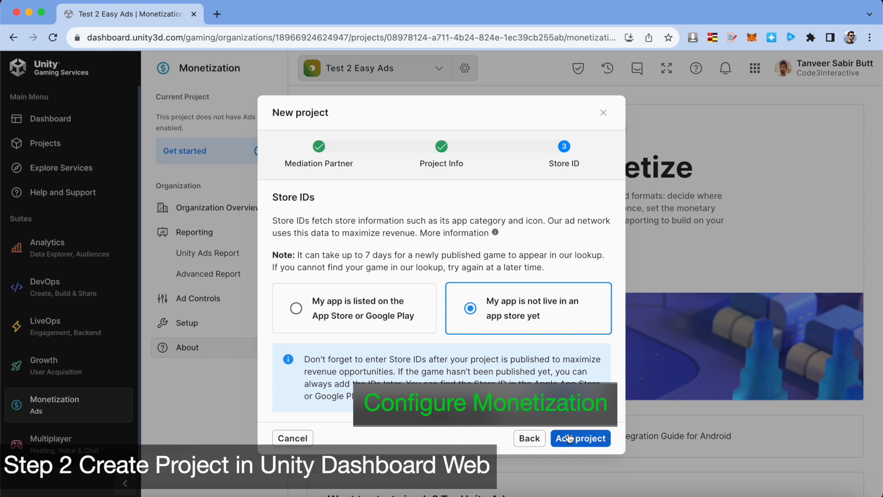
pyautogui.click(569, 437)
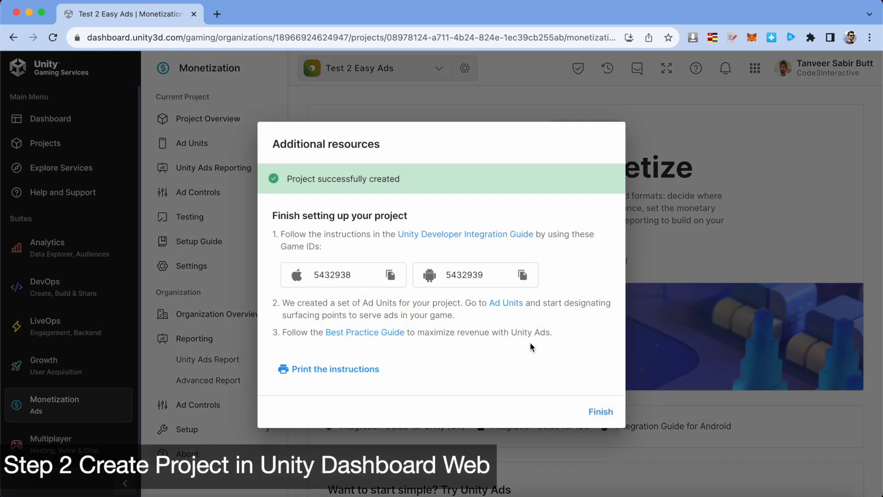
pyautogui.click(598, 410)
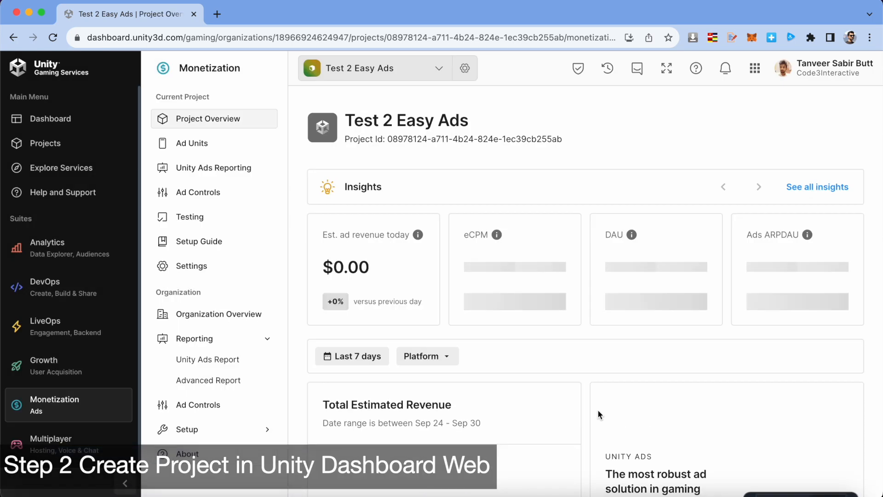
# - Review the project's default ad units, filtering the list by the Android platform and clearing that filter
pyautogui.click(203, 142)
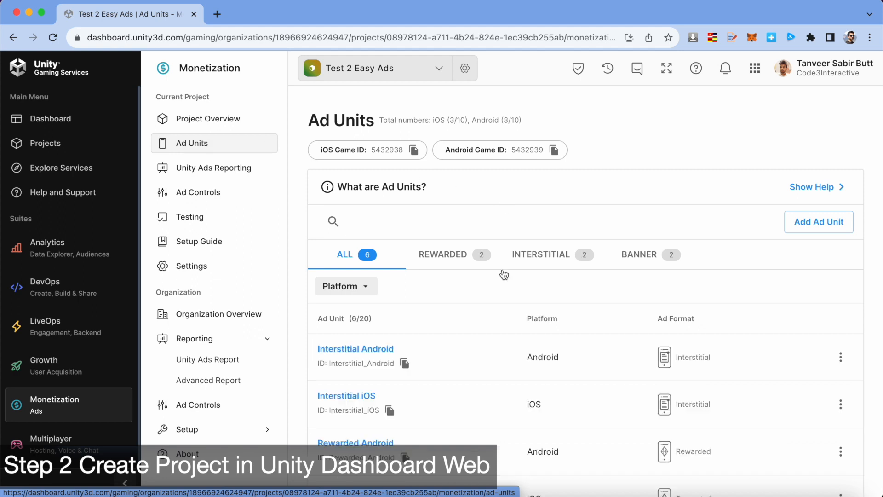
pyautogui.scroll(-3, 443, 338)
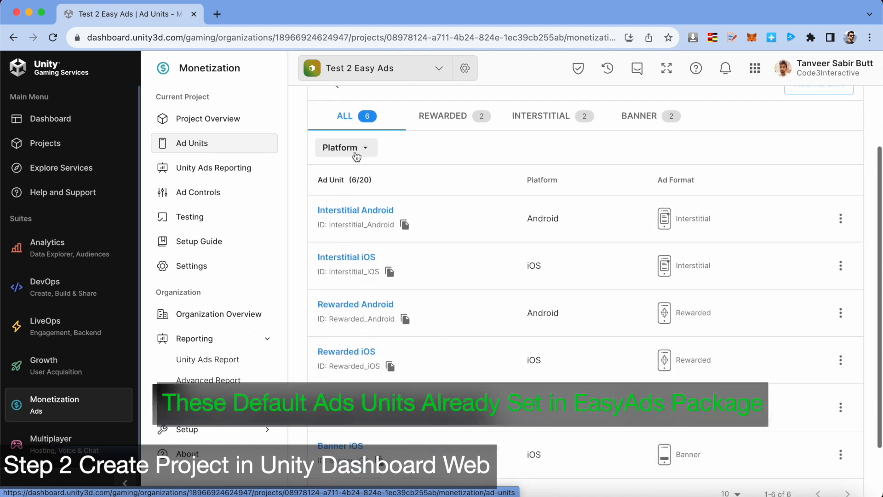
pyautogui.click(364, 146)
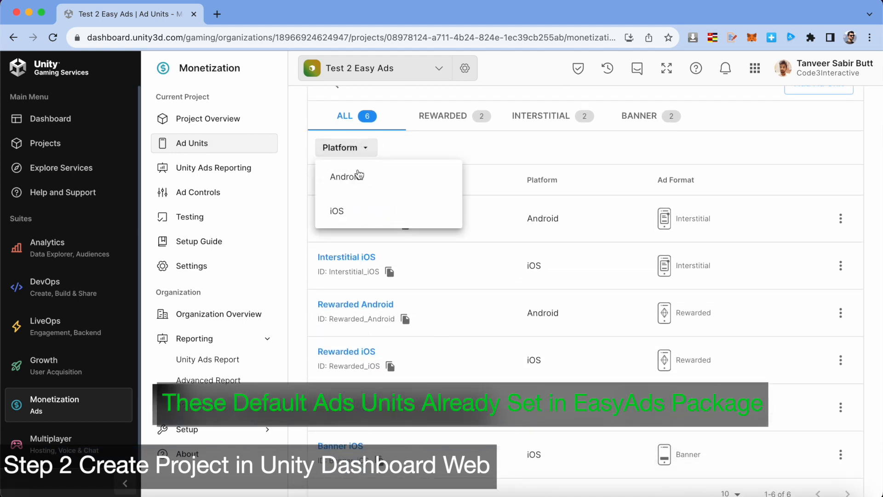
pyautogui.click(348, 173)
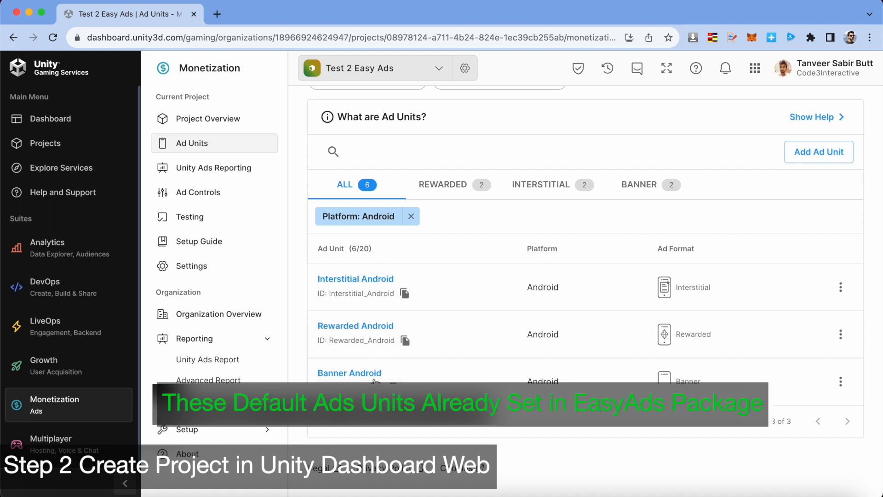
pyautogui.click(411, 216)
pyautogui.click(364, 216)
pyautogui.click(355, 279)
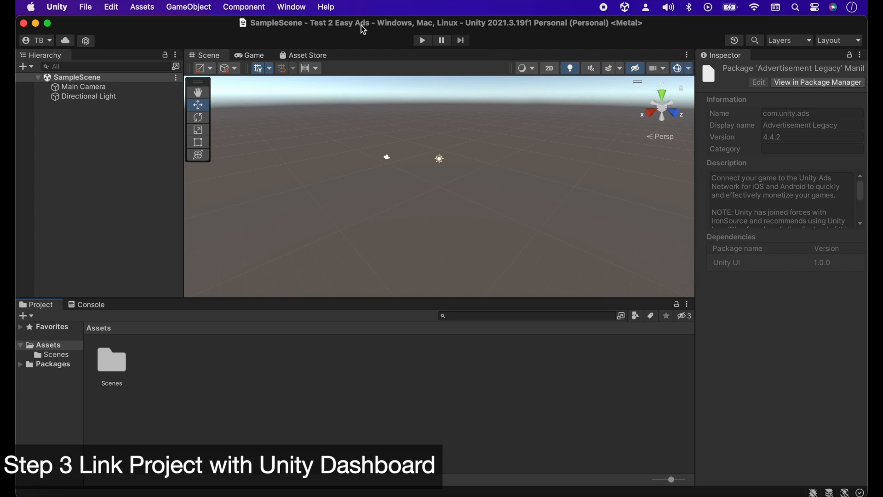
# - Switch to the Unity editor, open the Project Settings, dock them beside the Inspector and widen that area
pyautogui.click(112, 6)
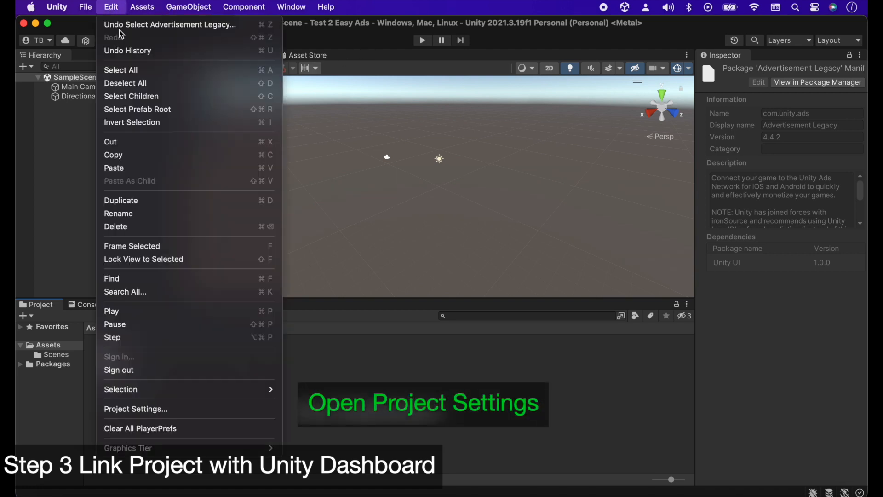
pyautogui.click(143, 410)
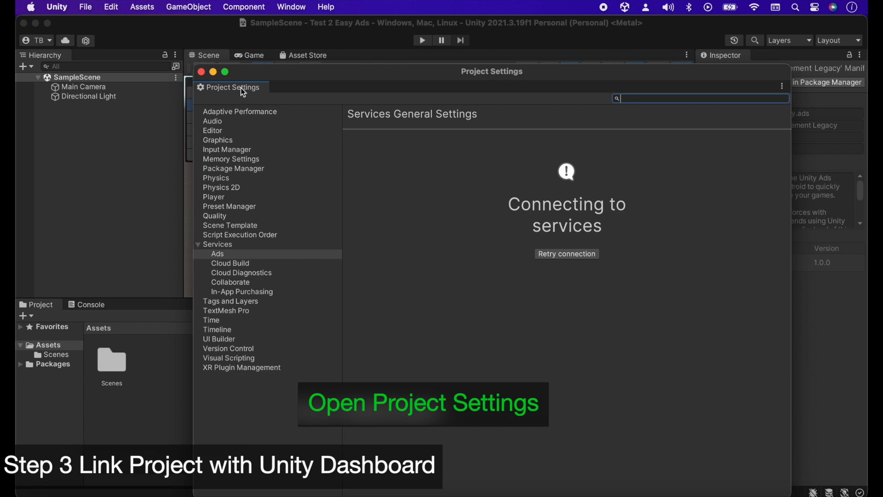
pyautogui.moveTo(247, 94); pyautogui.dragTo(777, 56)
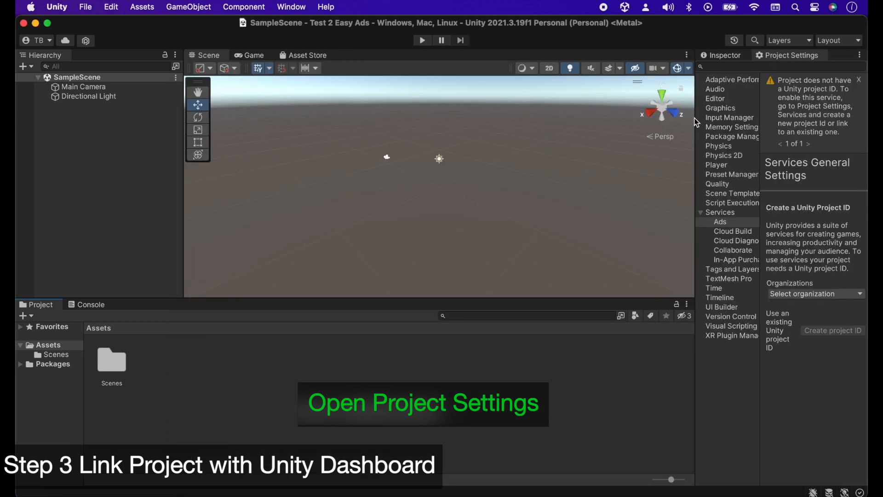
pyautogui.moveTo(695, 118); pyautogui.dragTo(539, 121)
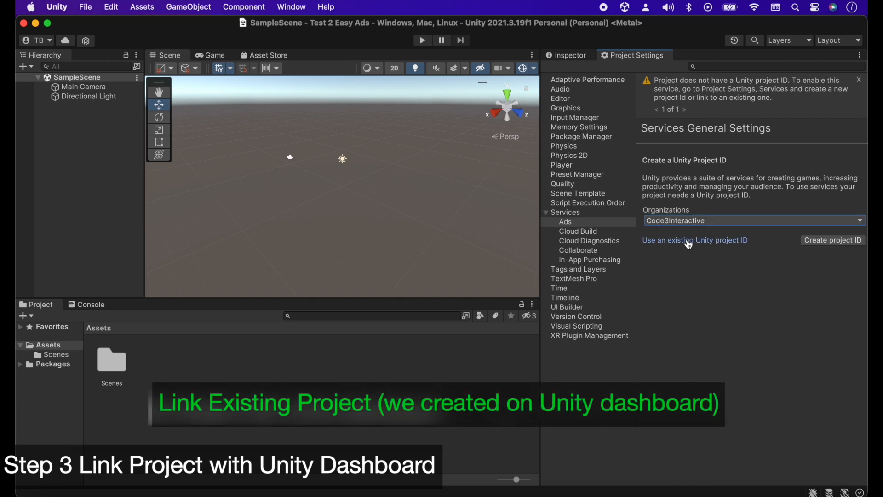
# - Link the editor project to the existing project ID of "Test 2 Easy Ads" in the Code3Interactive organization
pyautogui.click(689, 240)
pyautogui.click(685, 213)
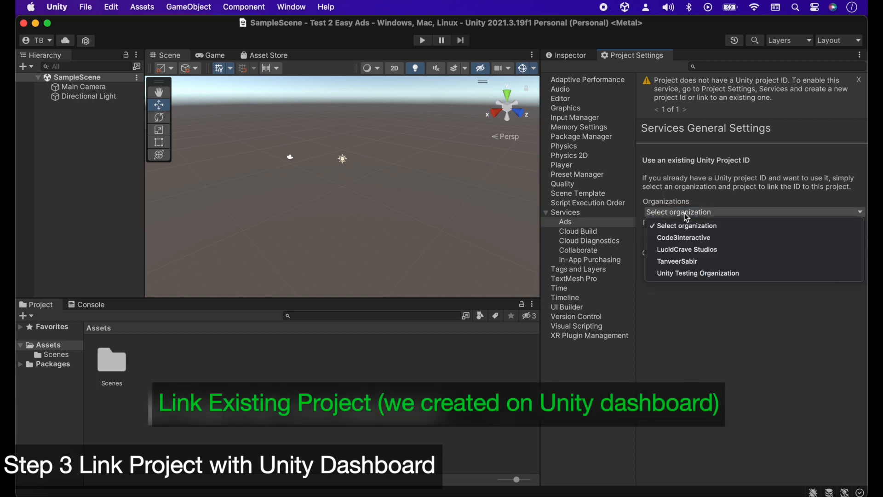
pyautogui.click(689, 240)
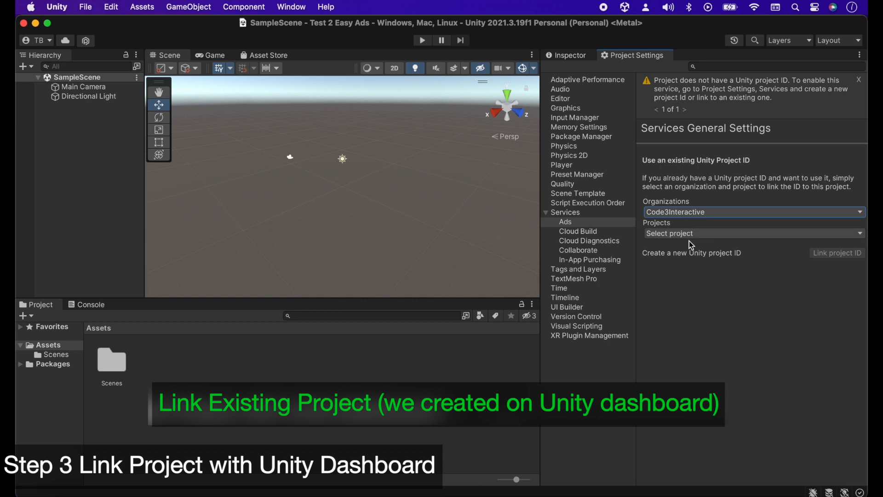
pyautogui.click(688, 235)
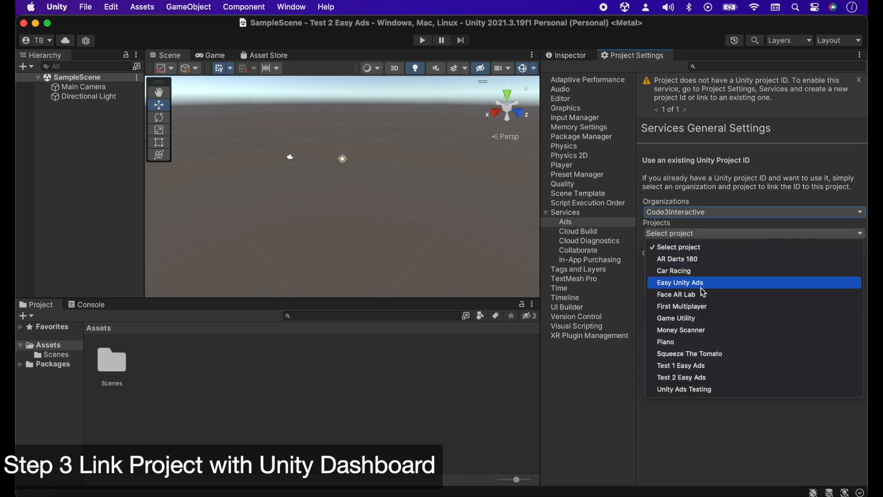
pyautogui.click(727, 378)
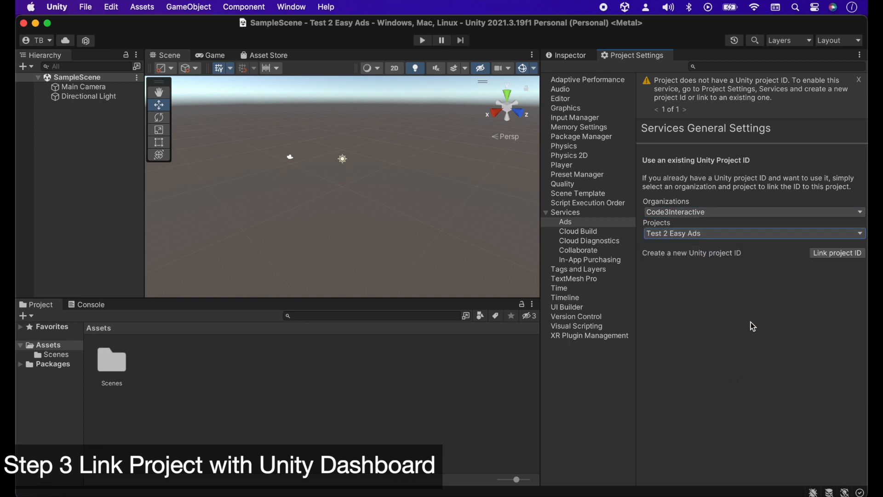
pyautogui.click(832, 257)
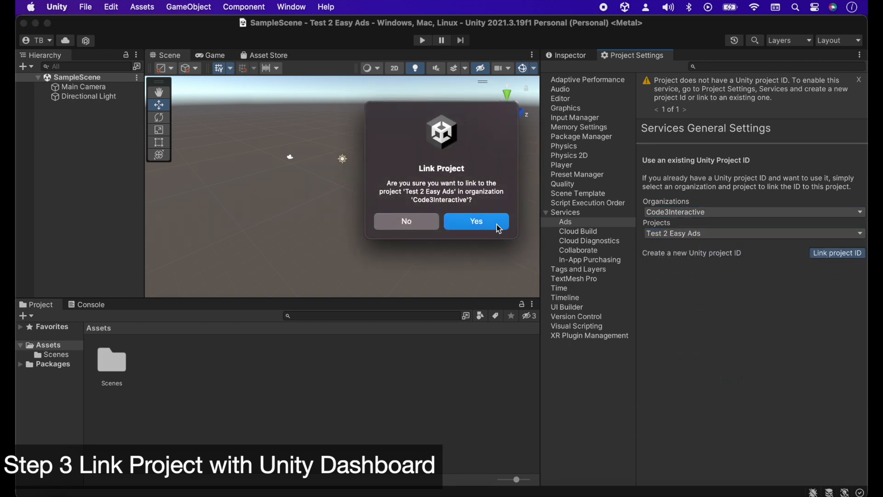
pyautogui.click(499, 228)
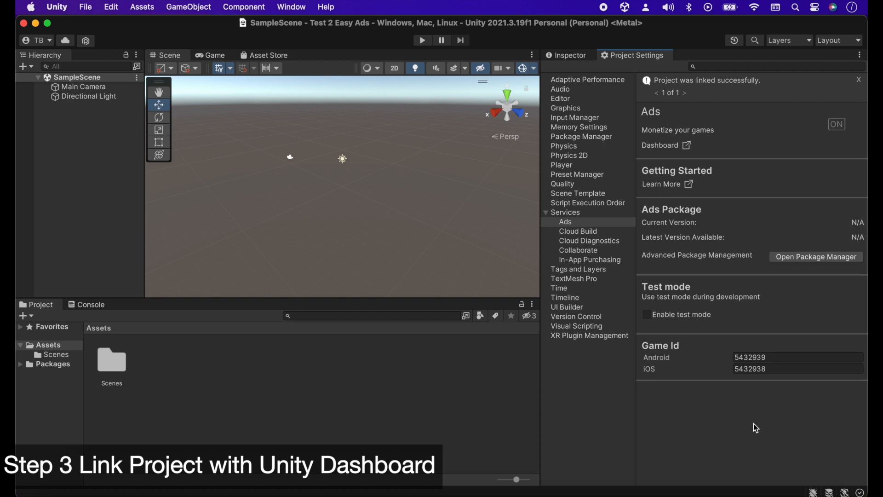
# - Check the Android and iOS game IDs in the linked project's Ads service settings
pyautogui.click(759, 367)
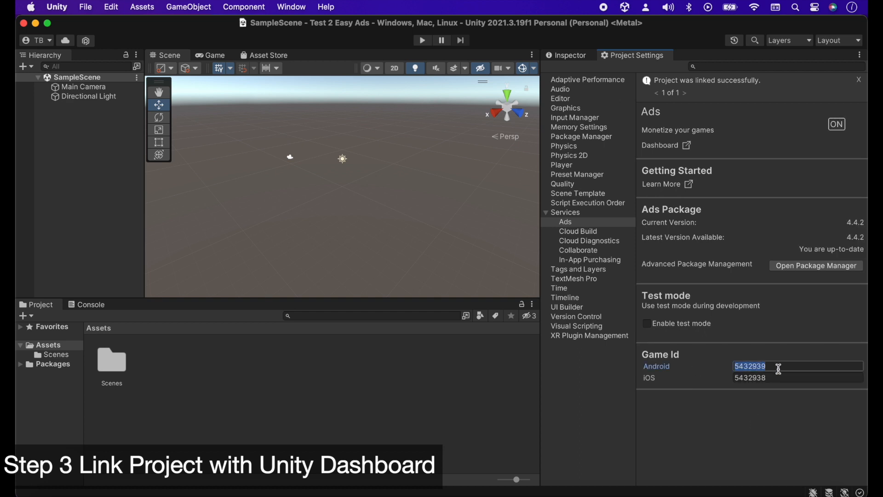
pyautogui.click(761, 377)
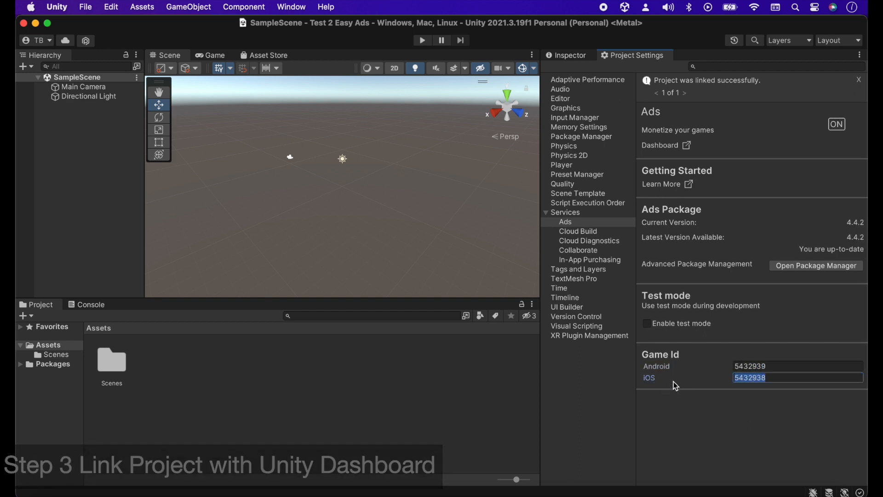
# - Open the Package Manager and list the packages under My Assets
pyautogui.click(292, 7)
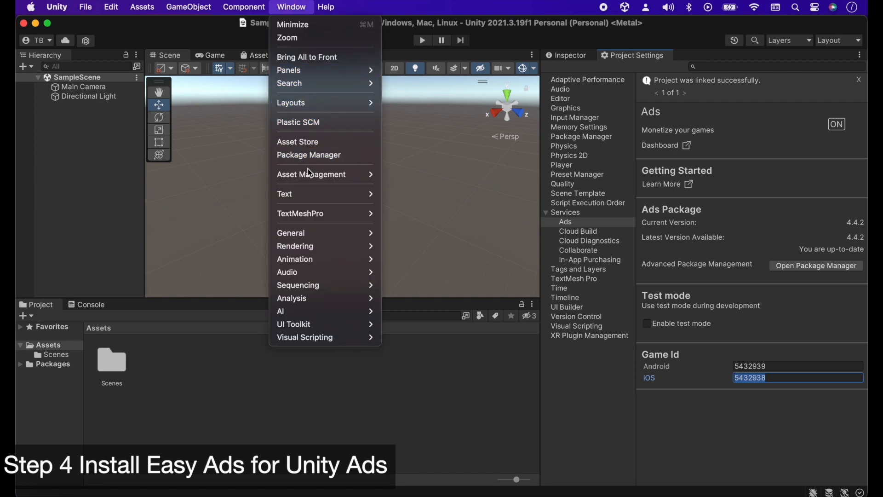
pyautogui.click(308, 155)
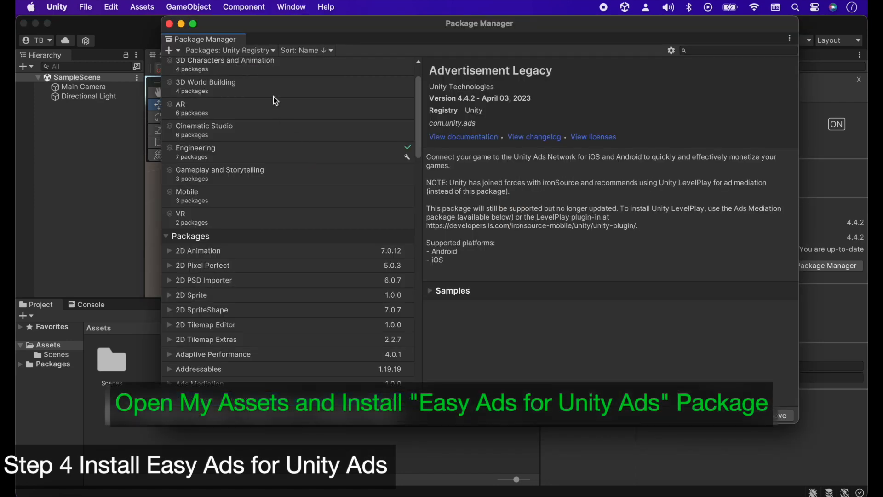
pyautogui.click(258, 50)
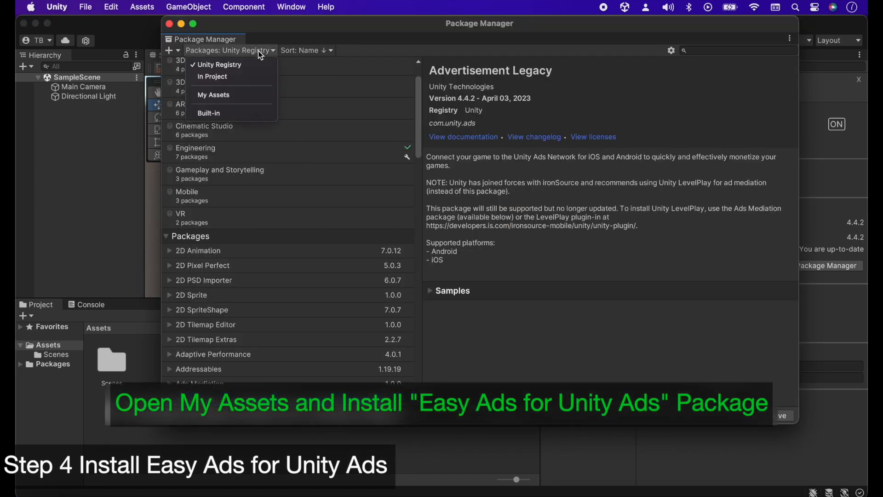
pyautogui.click(236, 97)
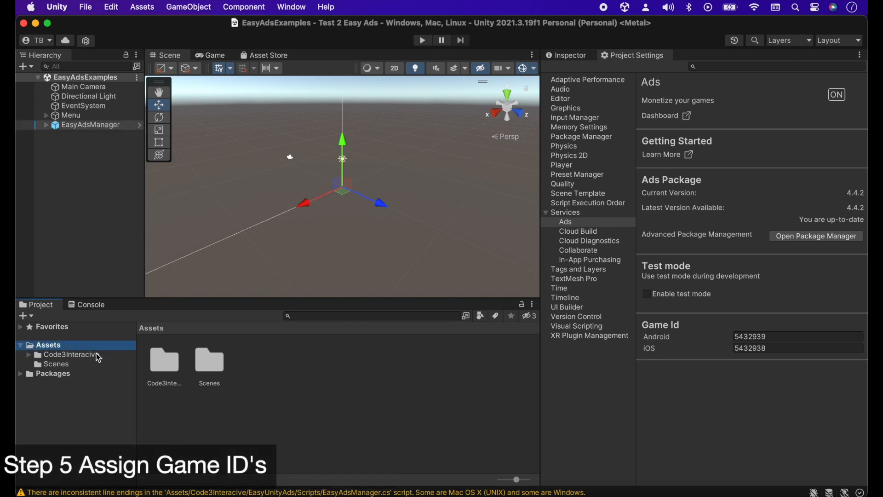
# - Open the EasyAdsExamples scene from Code3Interacive/EasyUnityAds/Scenes and import the TMP Essentials, closing the importer
pyautogui.click(96, 353)
pyautogui.doubleClick(172, 374)
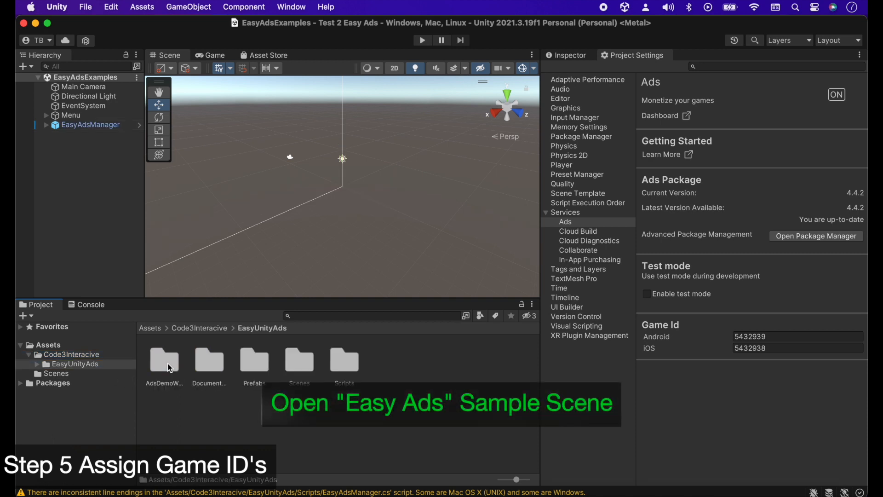
pyautogui.doubleClick(300, 365)
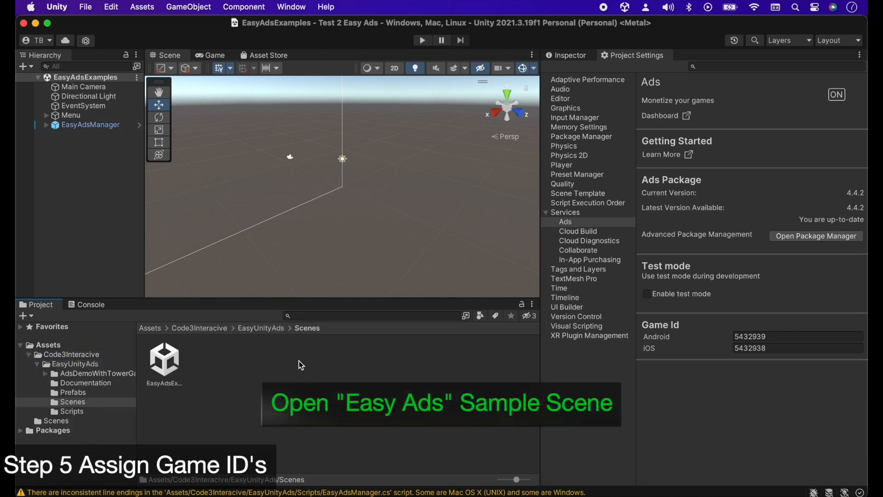
pyautogui.doubleClick(168, 361)
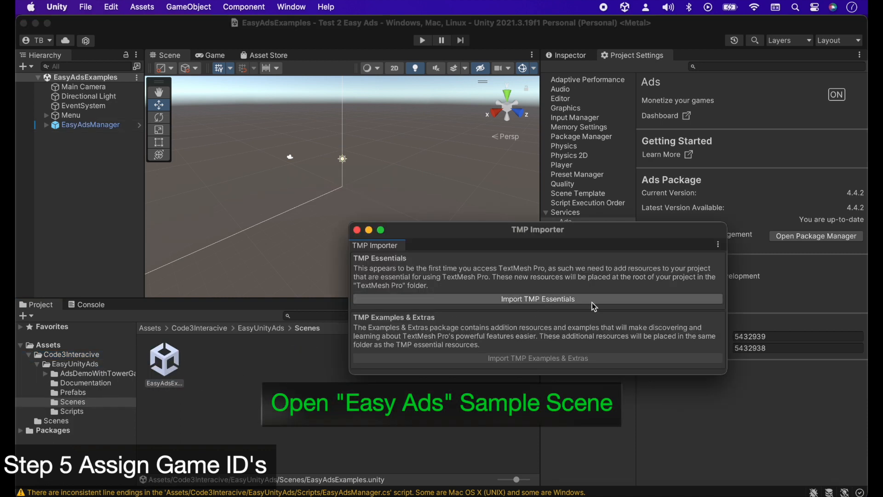
pyautogui.click(602, 302)
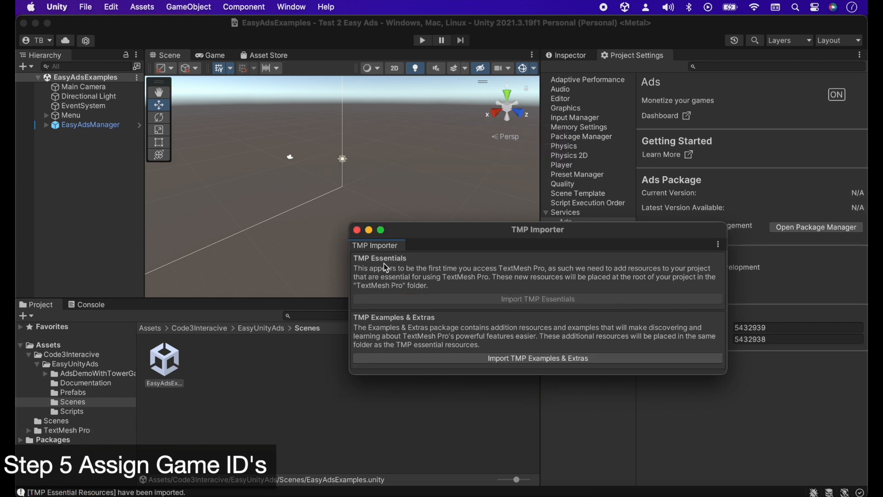
pyautogui.click(358, 229)
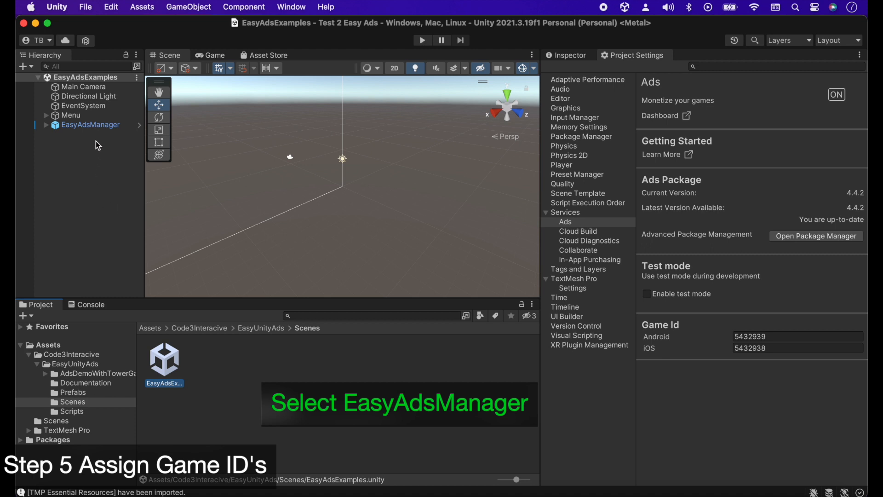
# - Copy the Android game ID 5432939 from the Ads project settings into the Android Game Id of EasyAdsManager
pyautogui.click(102, 128)
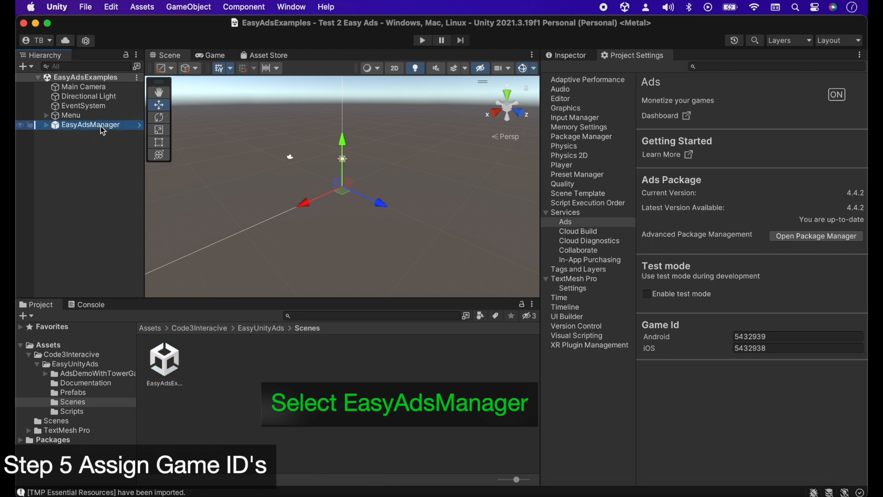
pyautogui.click(571, 55)
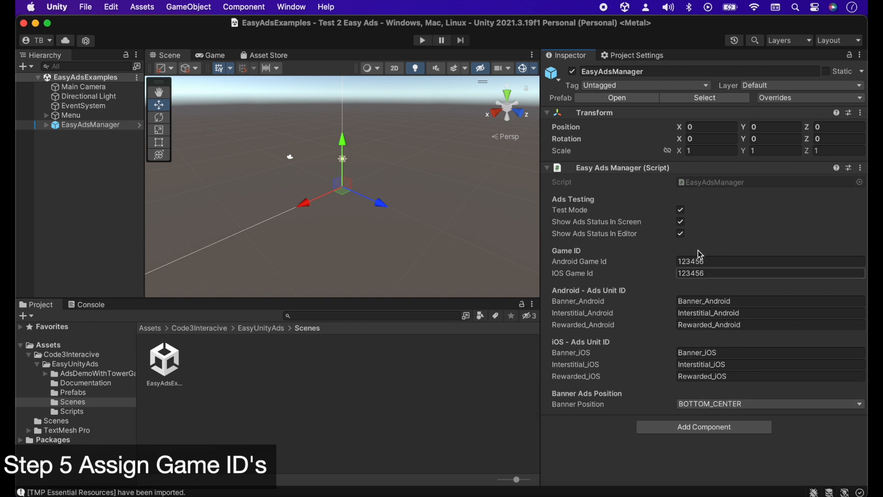
pyautogui.click(637, 56)
pyautogui.doubleClick(754, 337)
pyautogui.press('super+c')
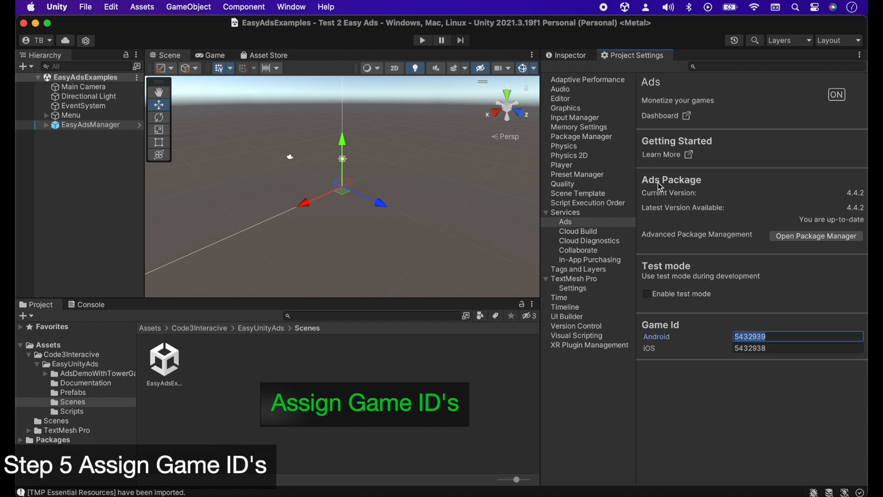
pyautogui.click(571, 56)
pyautogui.click(703, 261)
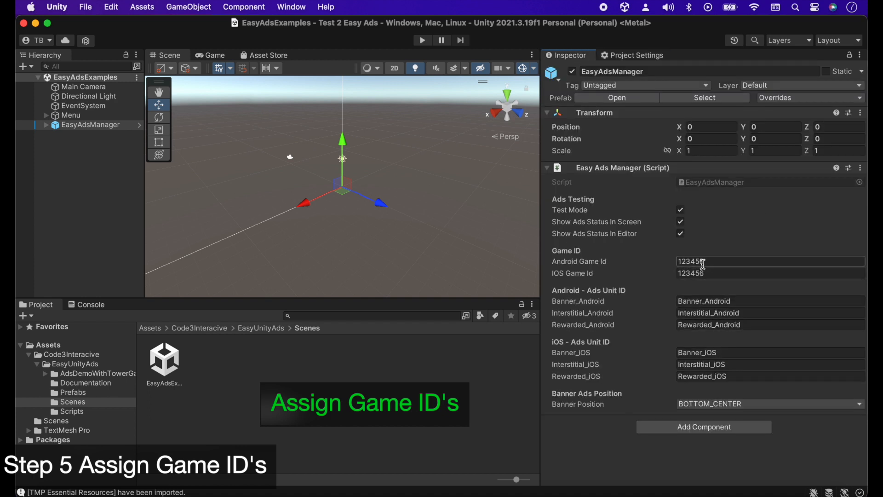
pyautogui.press('super+v')
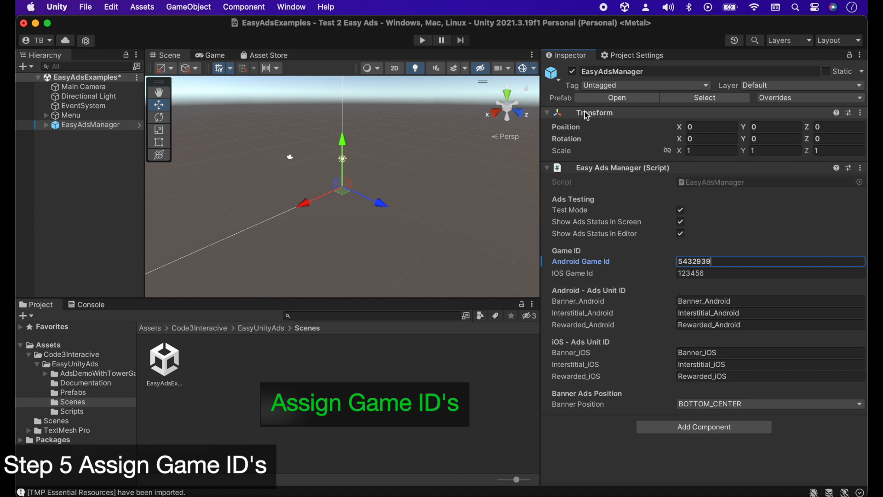
# - Set the IOS Game Id of EasyAdsManager to the iOS ID from the Ads project settings, 5432938, and save the scene
pyautogui.click(621, 56)
pyautogui.click(753, 349)
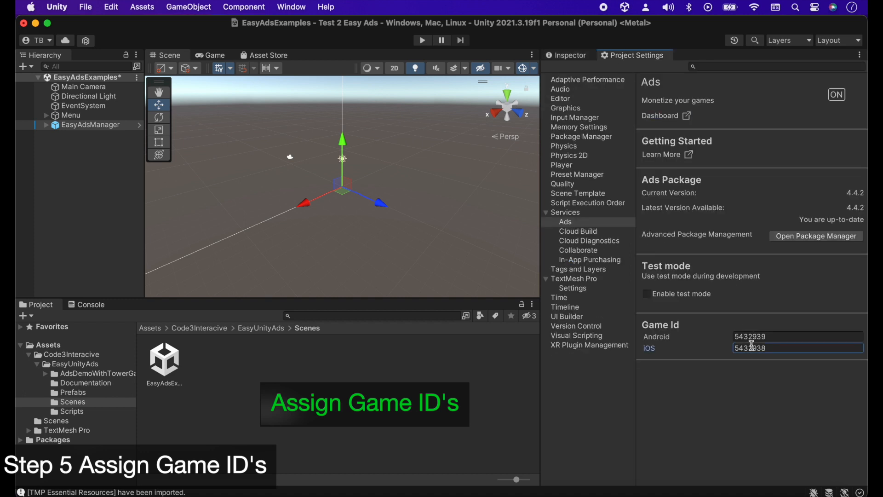
pyautogui.click(570, 56)
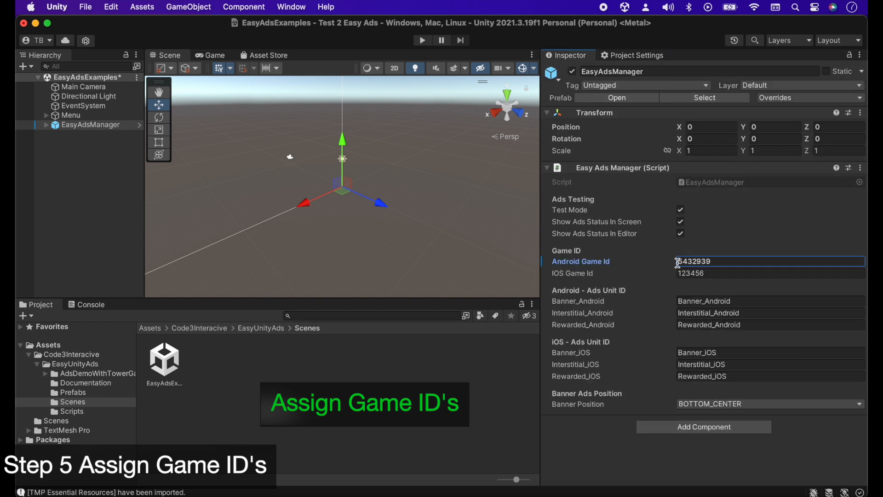
pyautogui.click(702, 274)
pyautogui.click(701, 273)
pyautogui.write('5432938')
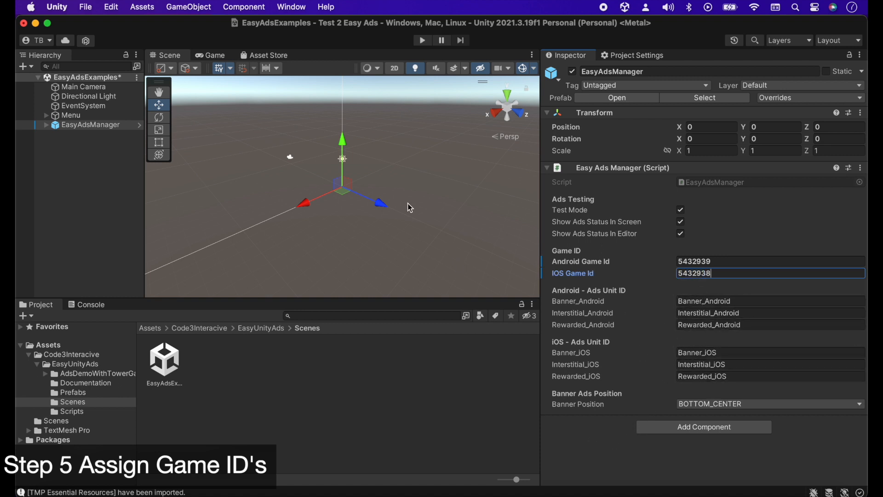
pyautogui.press('super+s')
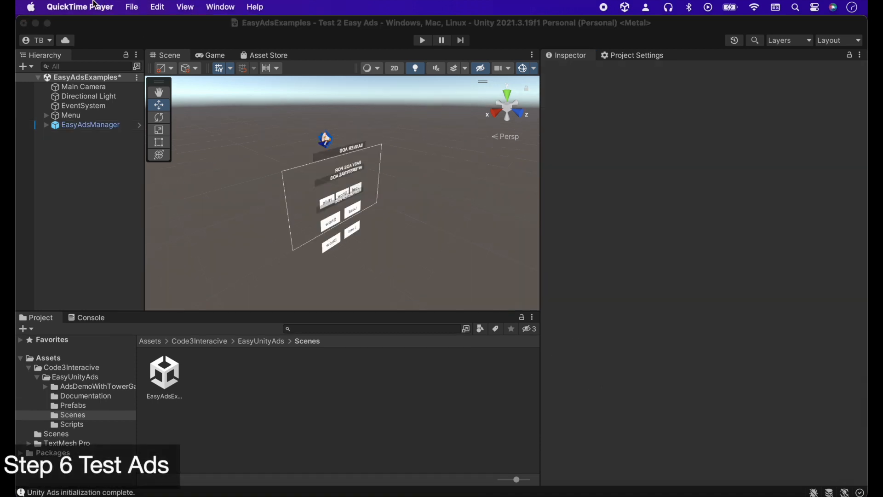
# - Switch the build platform to iOS and add the open EasyAdsExamples scene to the build
pyautogui.click(213, 56)
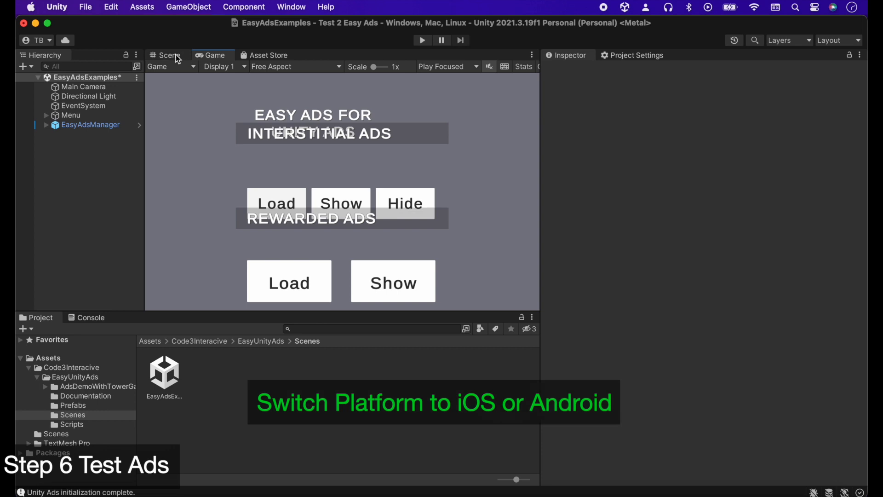
pyautogui.click(176, 55)
pyautogui.click(113, 6)
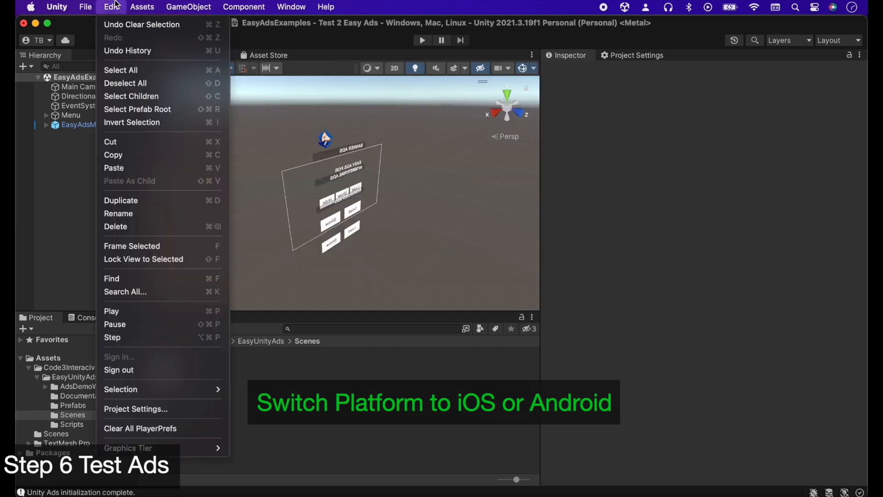
pyautogui.moveTo(86, 7)
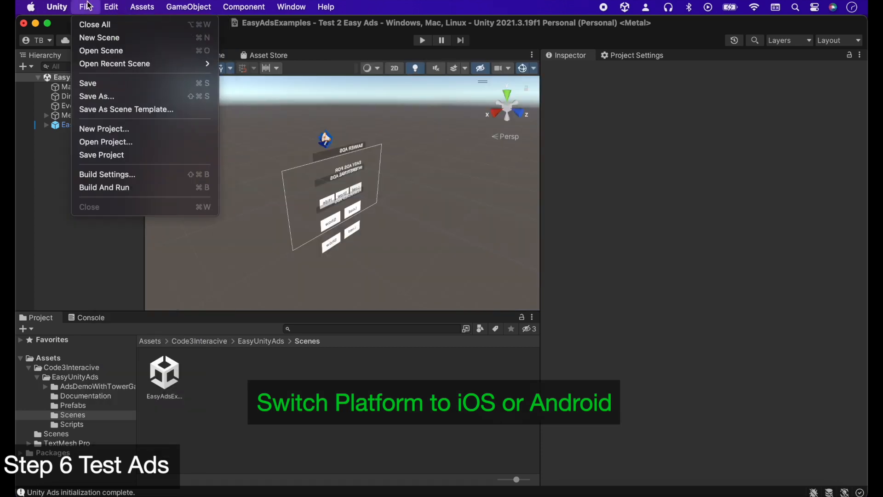
pyautogui.click(114, 177)
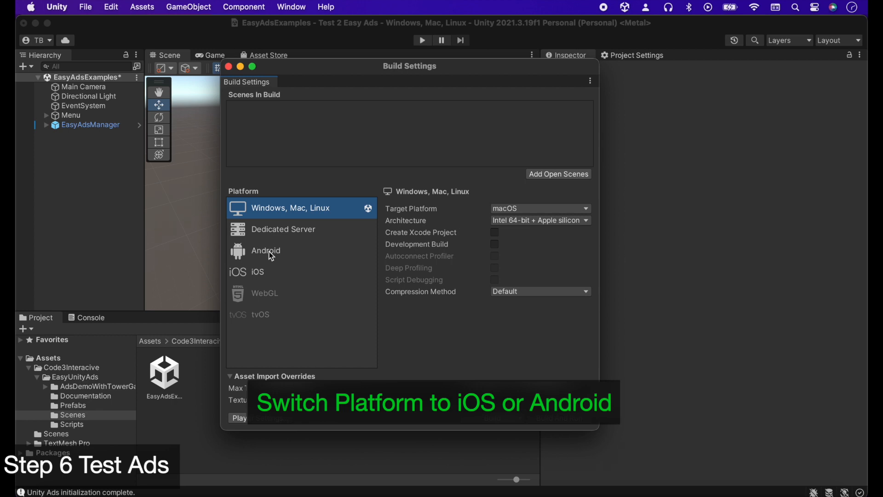
pyautogui.click(264, 272)
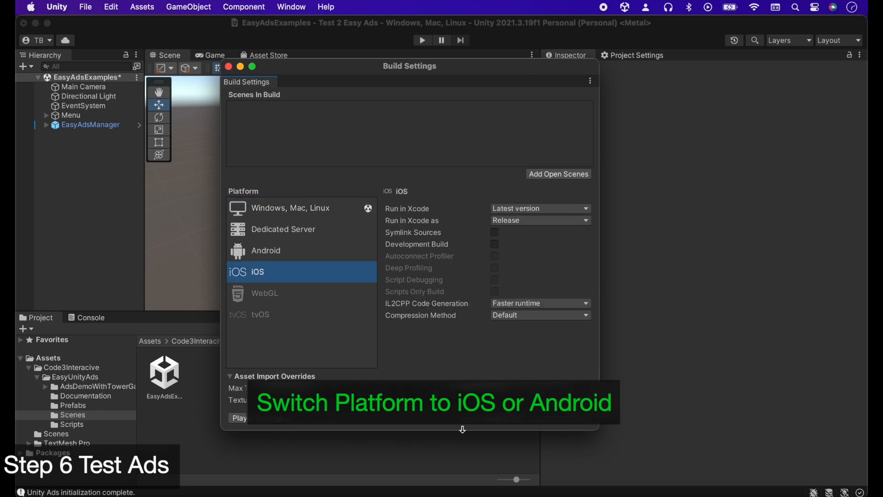
pyautogui.click(478, 420)
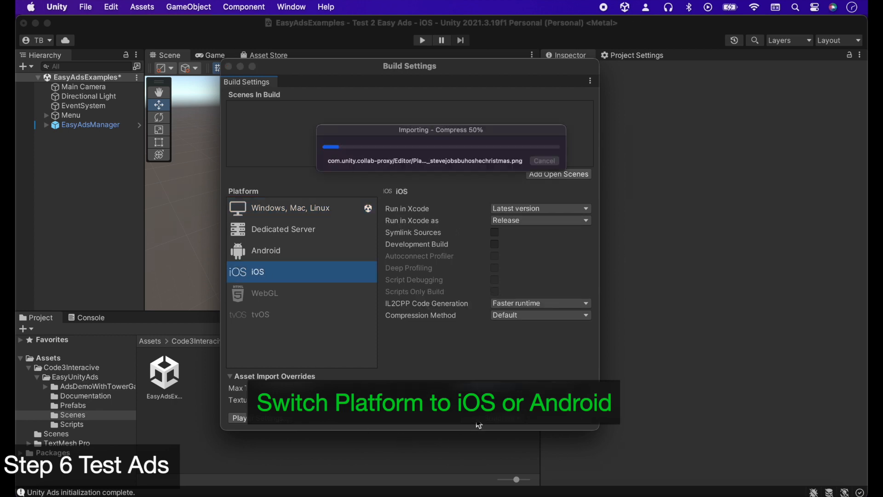
pyautogui.click(548, 175)
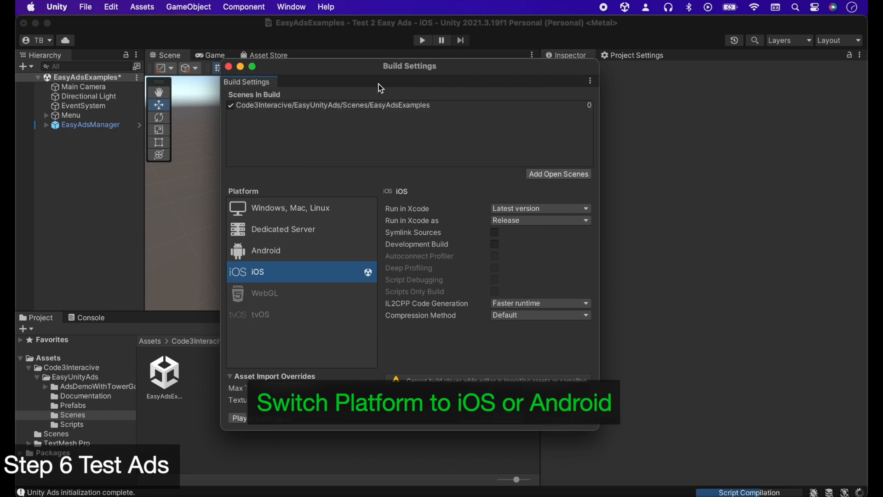
pyautogui.click(229, 67)
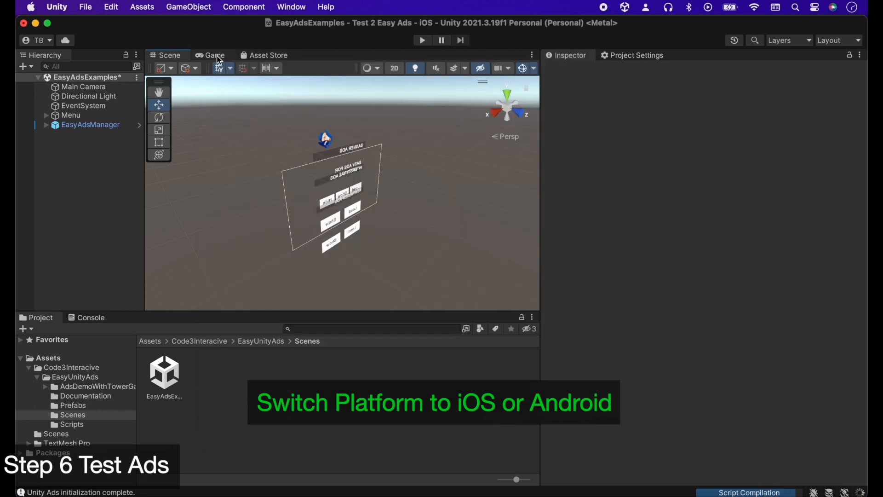
# - Set the Game view to iPhone 12 Pro 2532x1170 Portrait and enlarge its display area
pyautogui.click(215, 54)
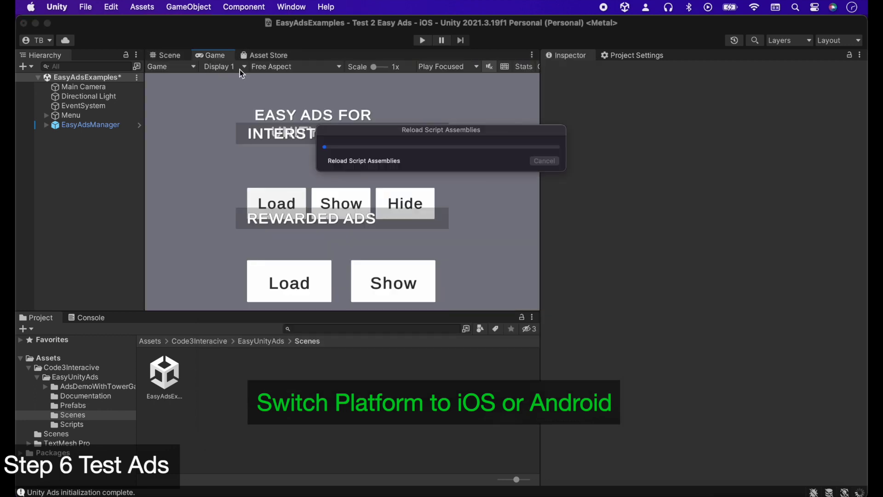
pyautogui.click(275, 69)
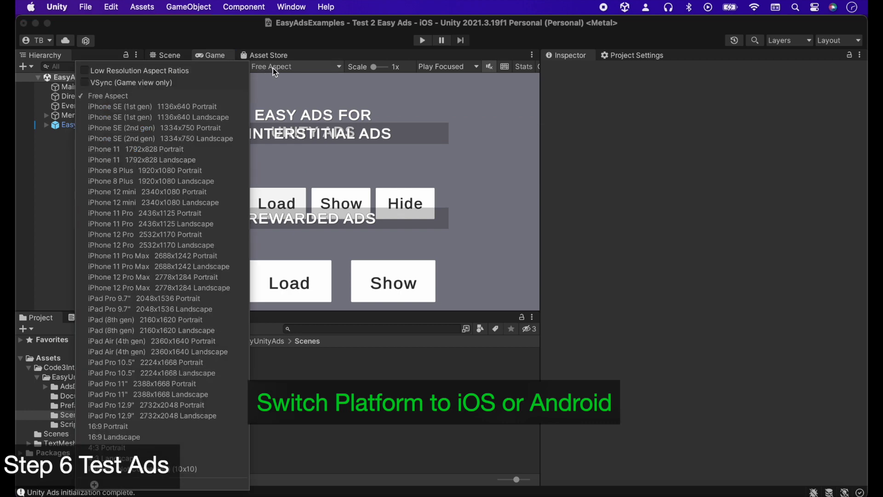
pyautogui.click(186, 236)
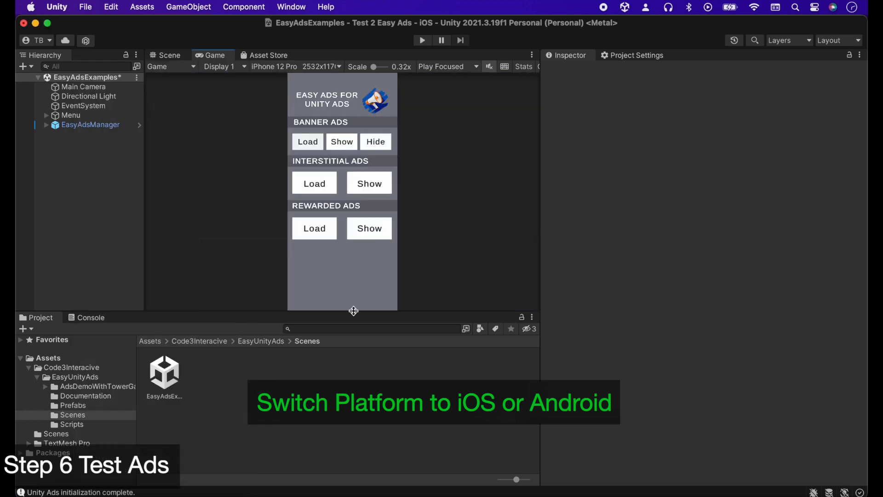
pyautogui.moveTo(353, 311); pyautogui.dragTo(351, 378)
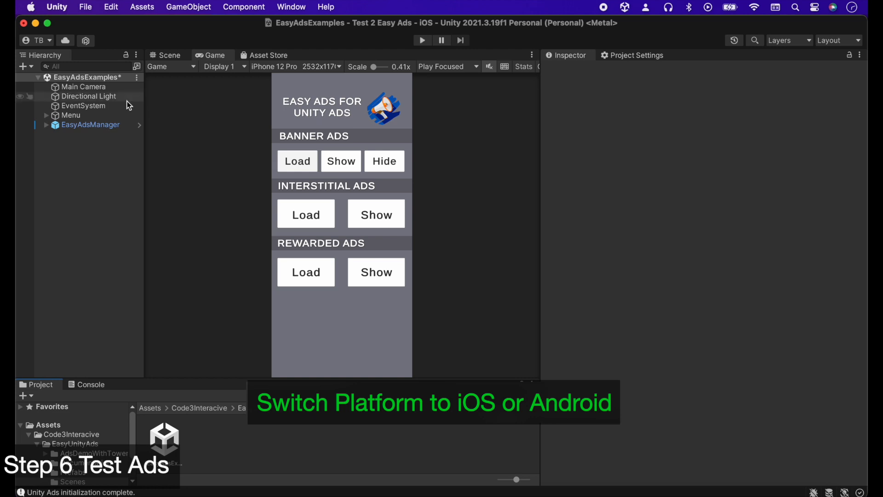
# - Select EasyAdsManager, run the scene in Play mode and load a test banner ad
pyautogui.click(85, 125)
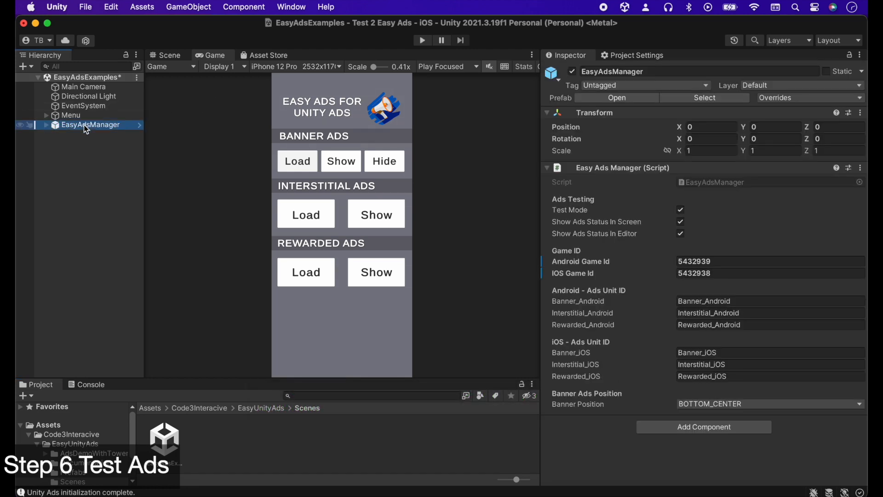
pyautogui.click(419, 41)
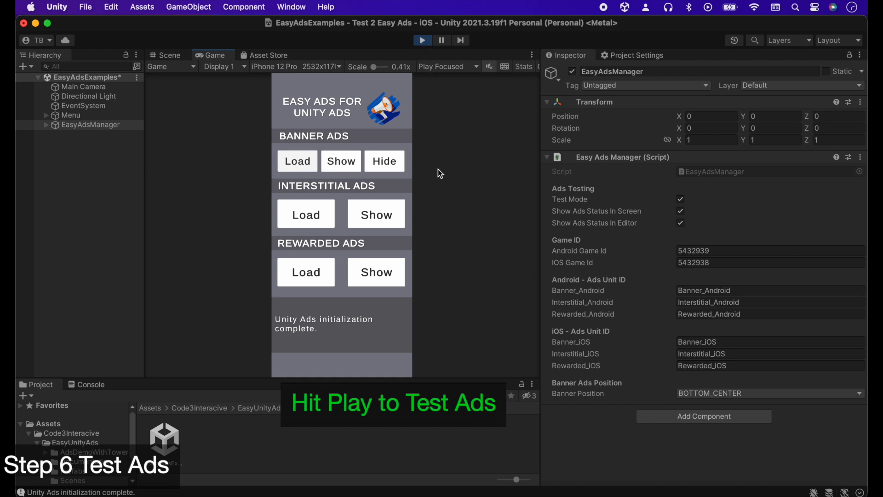
pyautogui.click(298, 159)
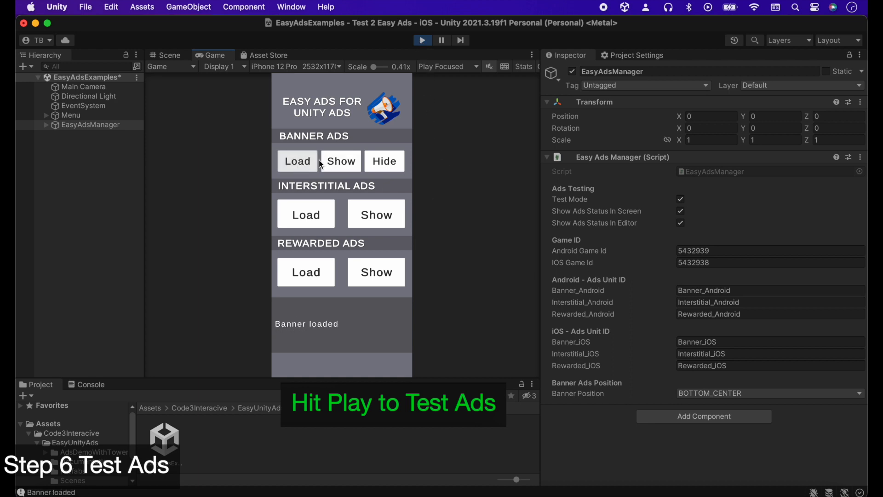
# - Show the loaded test banner ad, and load, show and close a test interstitial ad in the running example scene
pyautogui.click(340, 162)
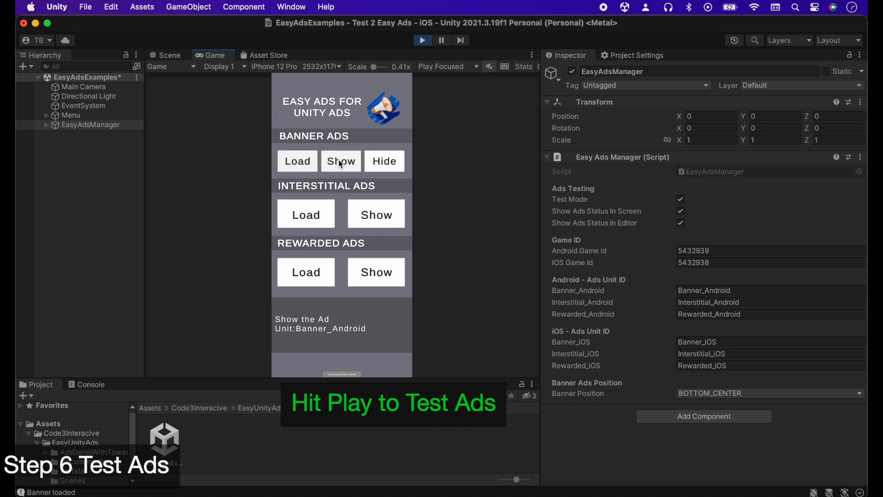
pyautogui.click(340, 163)
pyautogui.click(305, 214)
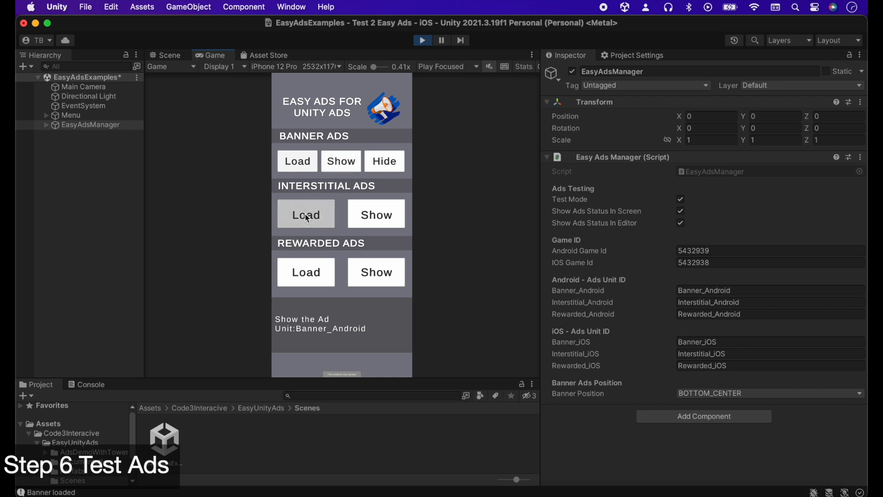
pyautogui.click(382, 213)
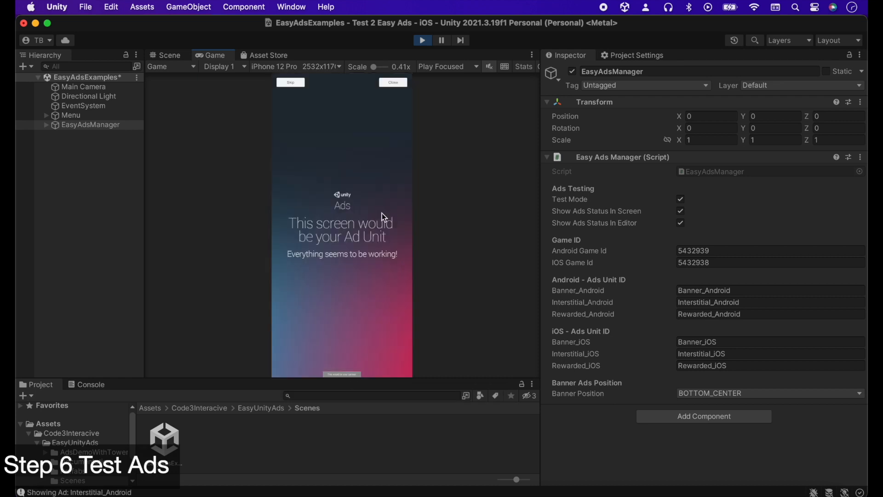
pyautogui.click(394, 84)
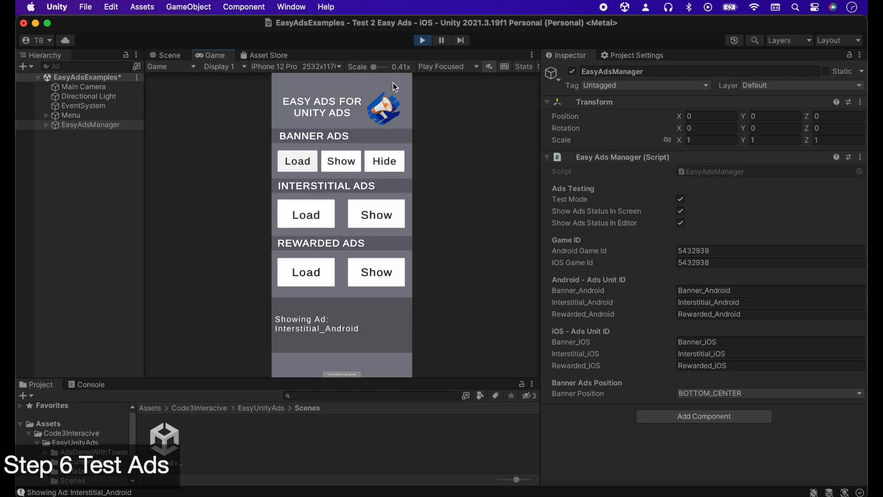
# - Load, show and close a test rewarded ad, and end Play mode
pyautogui.click(306, 276)
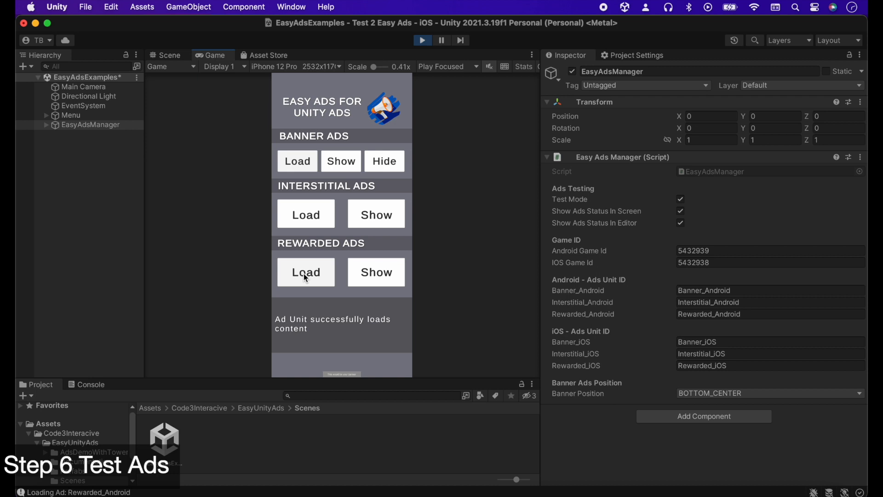
pyautogui.click(378, 276)
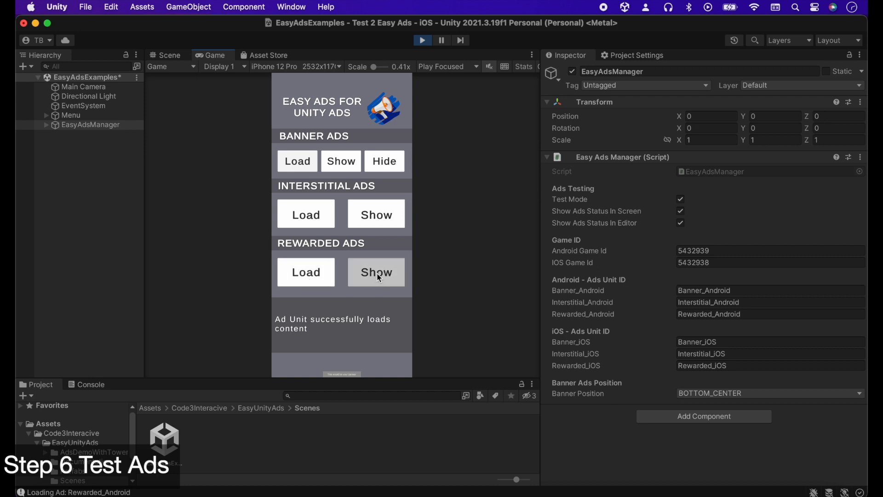
pyautogui.click(395, 85)
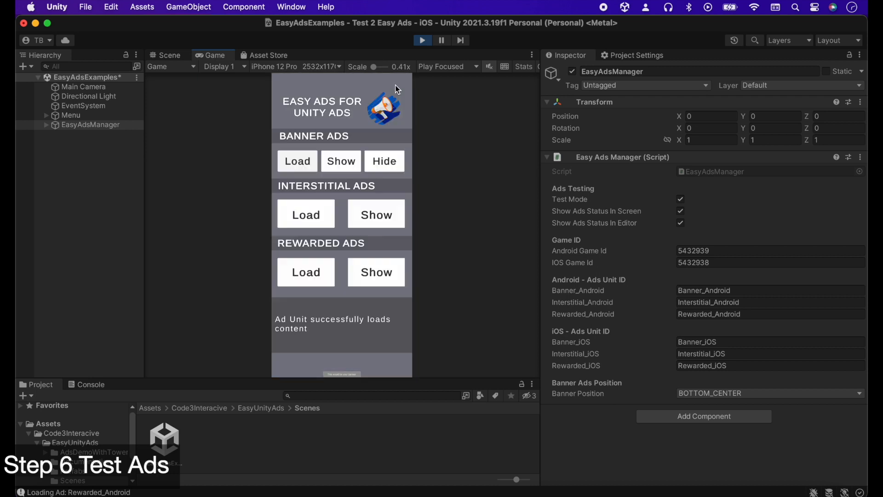
pyautogui.click(422, 41)
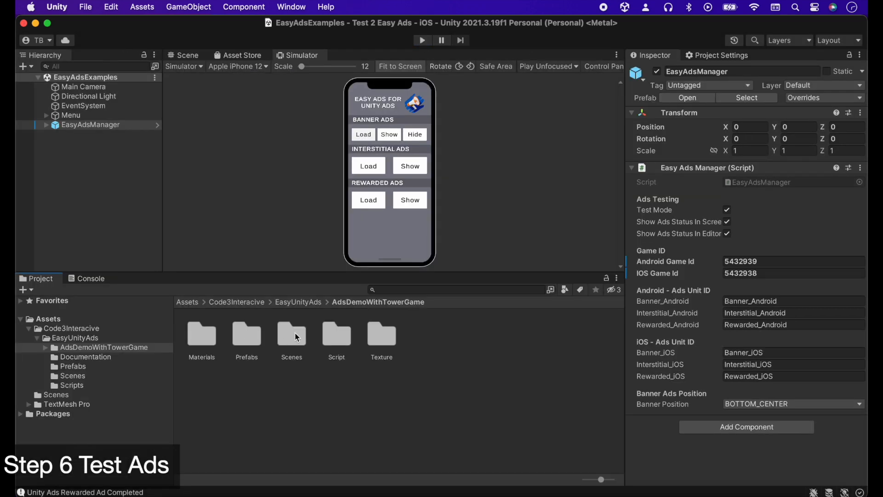
# - Open the AdsDemoInGame scene from the AdsDemoWithTowerGame Scenes folder and enlarge the Simulator view's display area
pyautogui.doubleClick(296, 337)
pyautogui.doubleClick(204, 333)
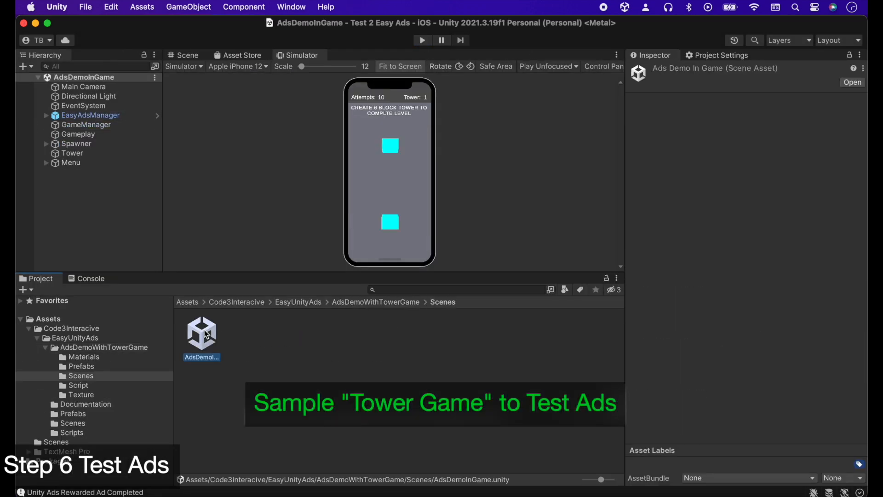
pyautogui.moveTo(292, 271); pyautogui.dragTo(292, 325)
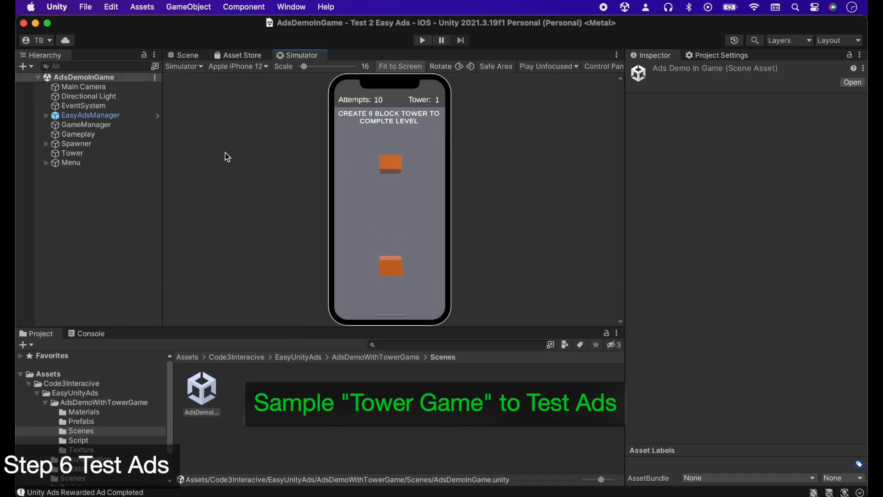
# - Set the Android Game Id of the scene's EasyAdsManager to the Android ID from the Ads project settings, 5432939
pyautogui.click(89, 116)
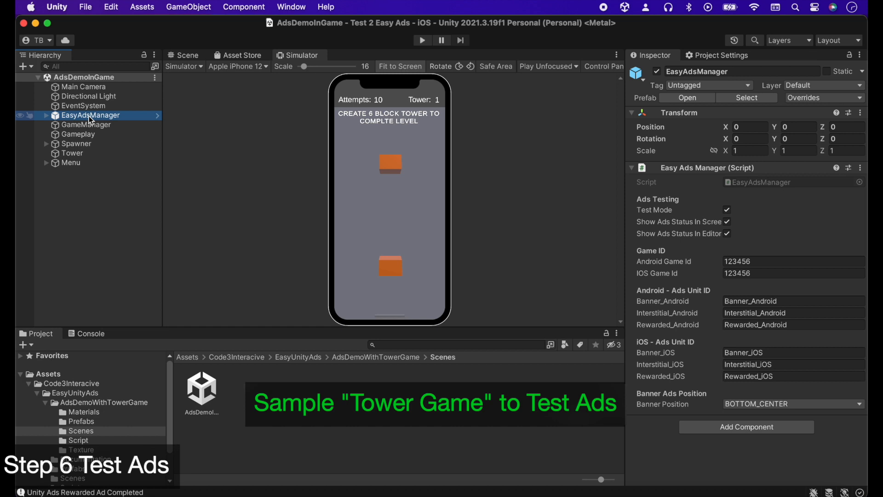
pyautogui.click(730, 54)
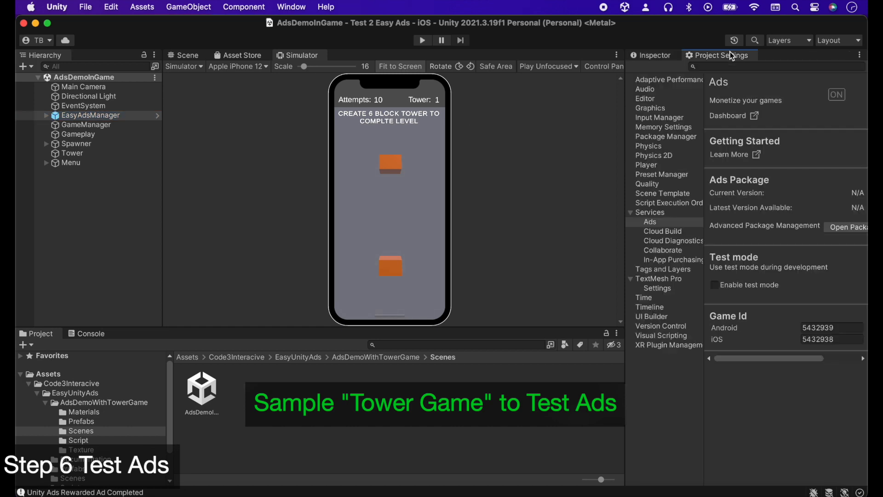
pyautogui.click(821, 326)
pyautogui.press('super+c')
pyautogui.click(656, 54)
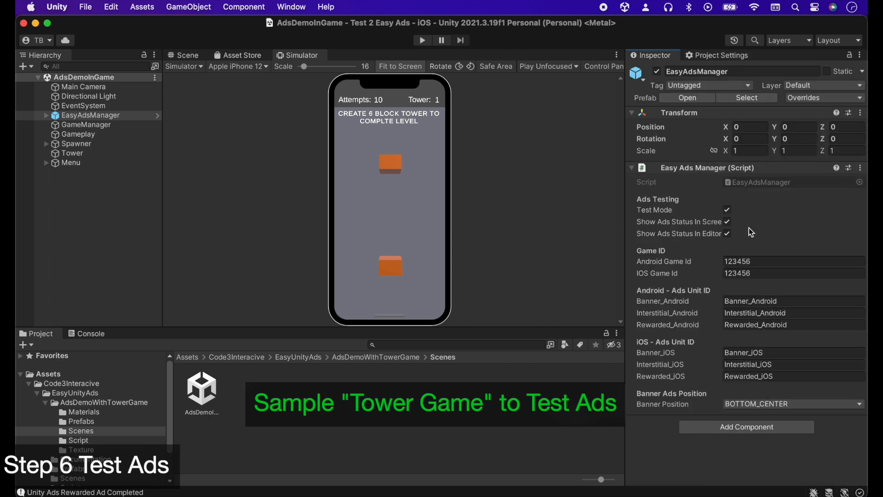
pyautogui.click(749, 261)
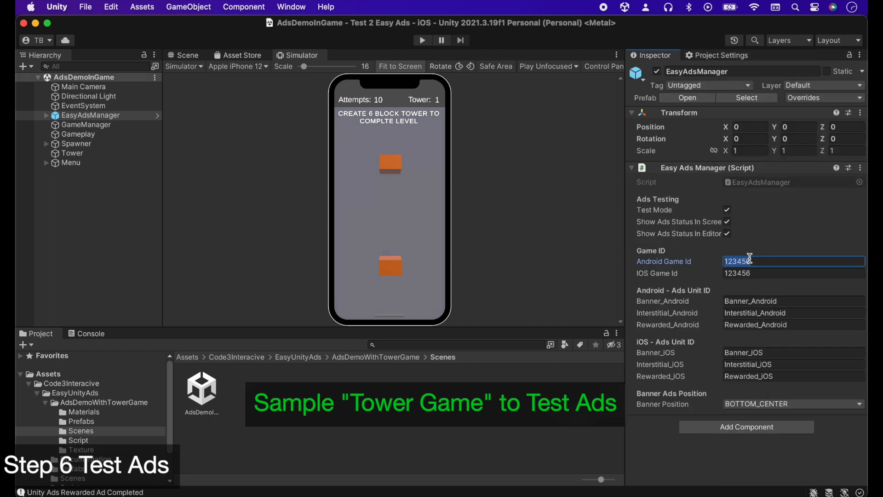
pyautogui.press('super+v')
# - Set the IOS Game Id of EasyAdsManager to the iOS ID from the Ads project settings, 5432938
pyautogui.click(696, 56)
pyautogui.click(855, 348)
pyautogui.press('super+c')
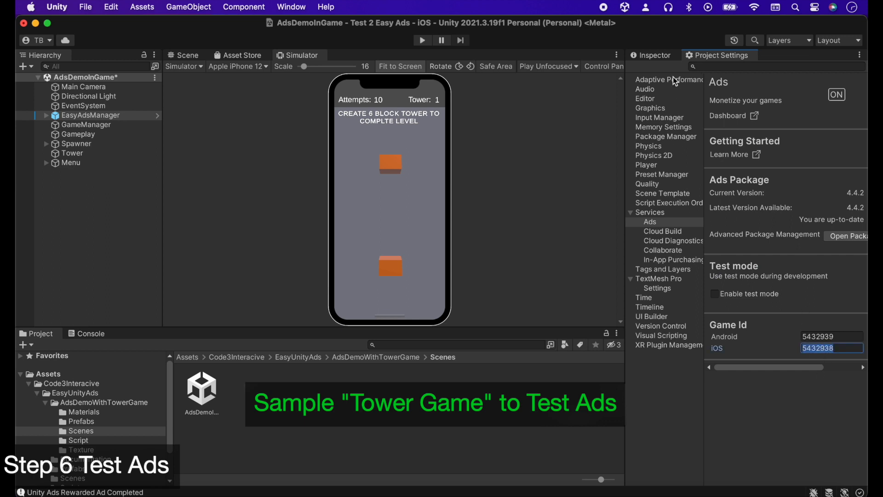
pyautogui.click(662, 56)
pyautogui.click(749, 276)
pyautogui.press('super+v')
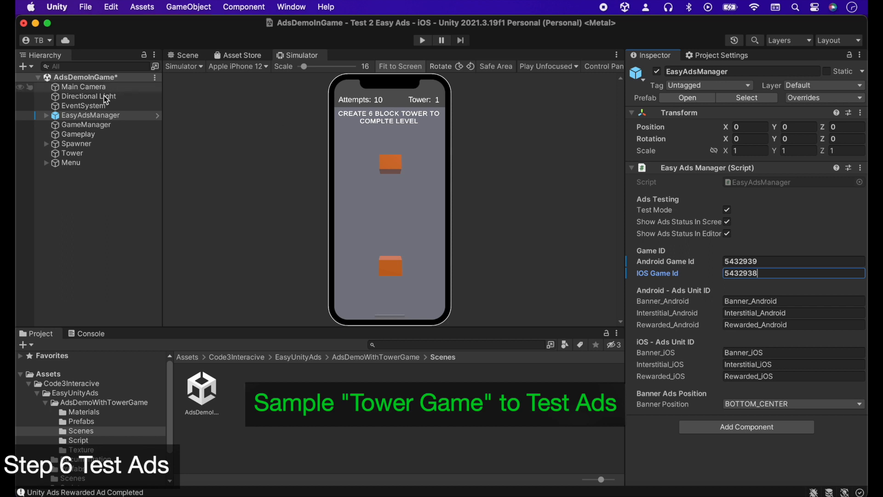
# - Inspect the GameManager, Gameplay, Spawner, Tower and Menu objects, and run the tower game in Play mode with EasyAdsManager selected
pyautogui.click(108, 123)
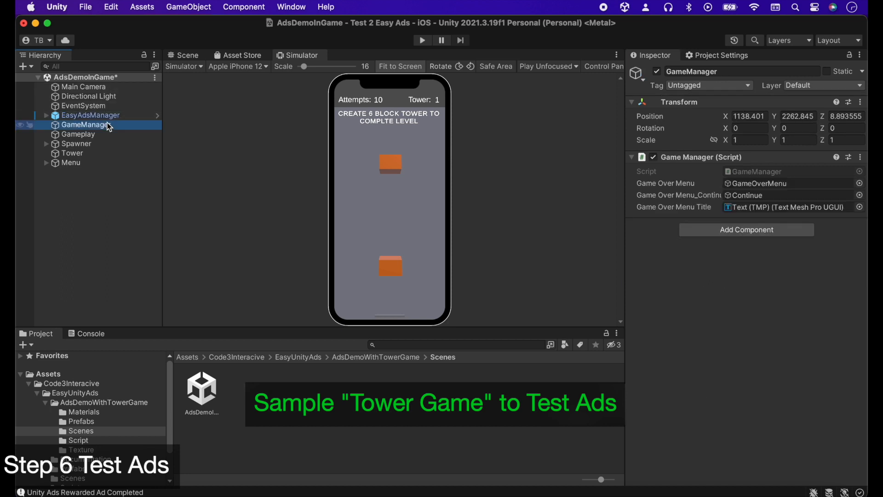
pyautogui.click(103, 135)
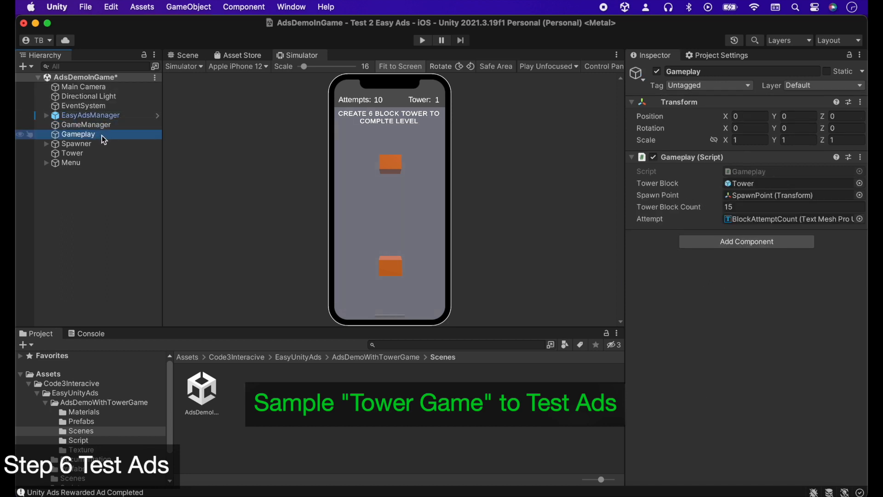
pyautogui.click(92, 145)
pyautogui.click(89, 153)
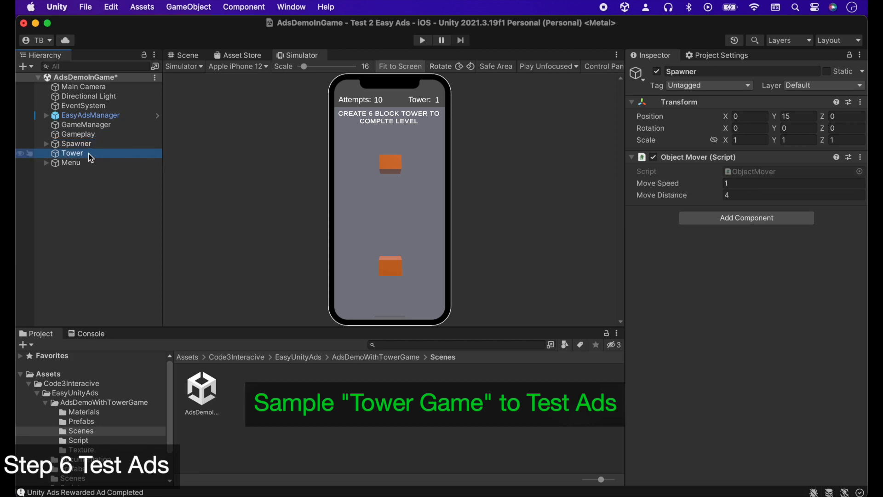
pyautogui.click(84, 164)
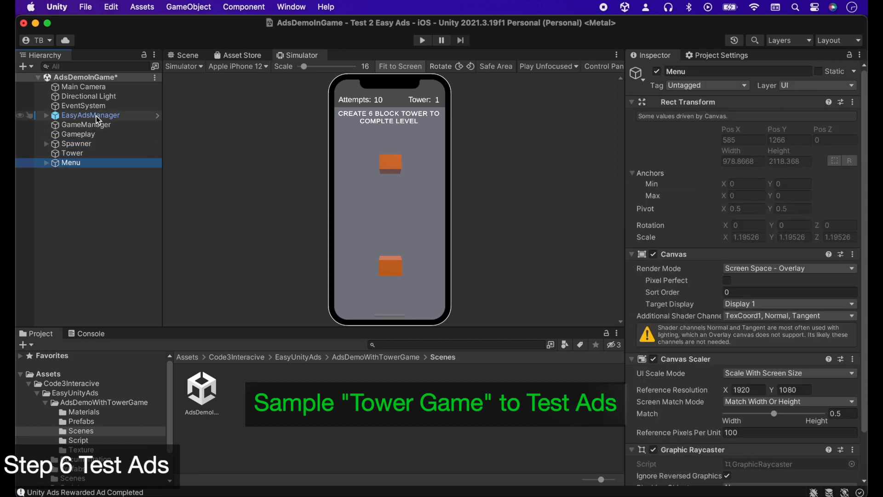
pyautogui.click(96, 116)
pyautogui.click(423, 40)
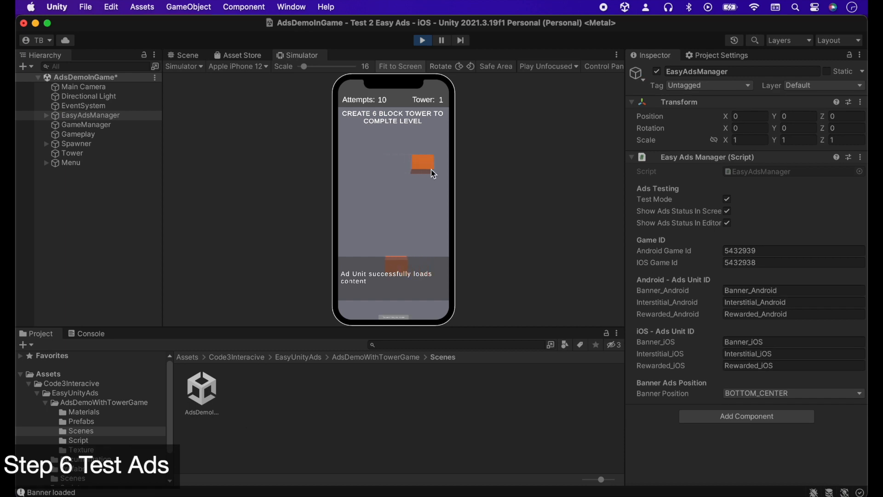
# - Play the tower game in the simulator, dropping blocks until all attempts are used up
pyautogui.click(432, 169)
pyautogui.click(432, 169)
pyautogui.click(432, 169)
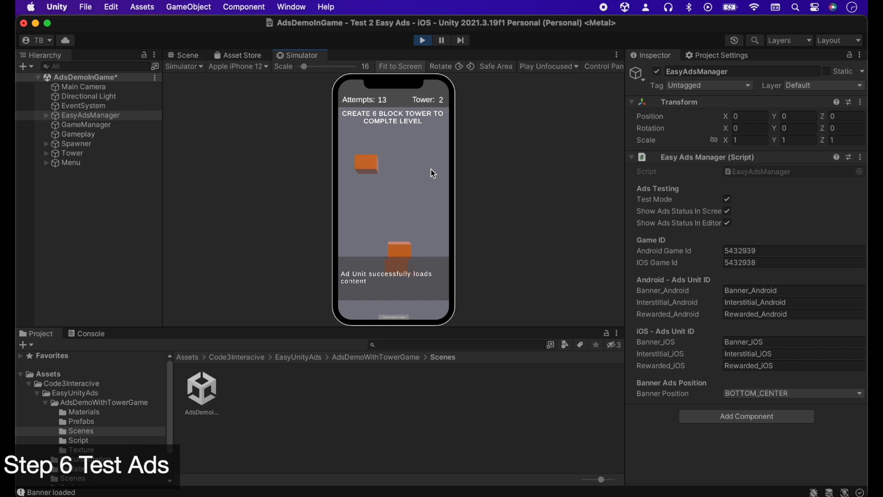
pyautogui.click(431, 169)
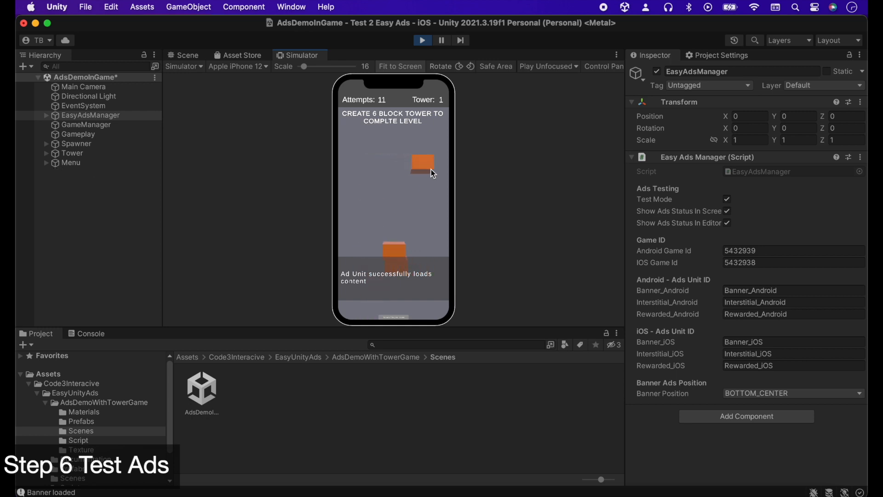
pyautogui.click(440, 189)
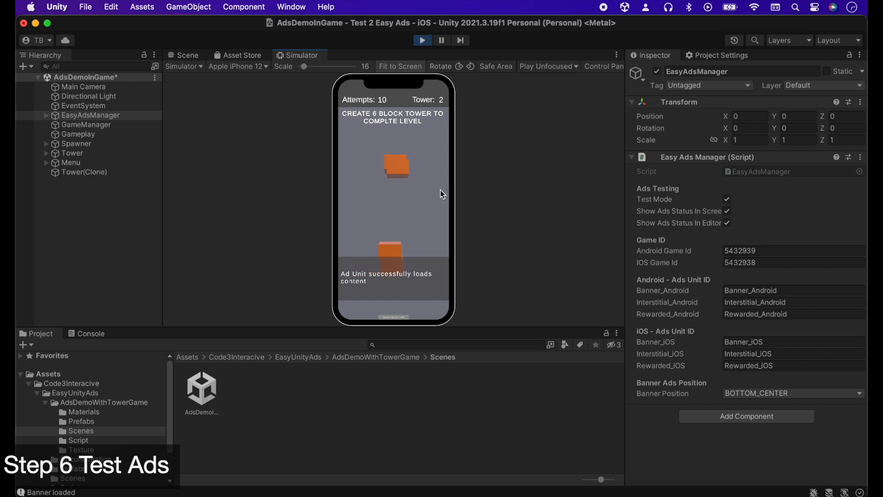
pyautogui.click(440, 189)
pyautogui.click(440, 190)
pyautogui.click(440, 189)
pyautogui.click(441, 189)
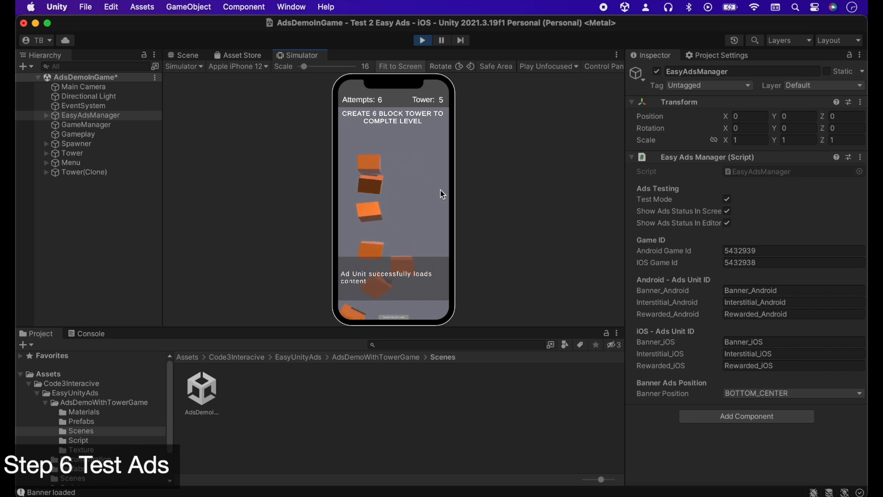
pyautogui.click(440, 189)
pyautogui.click(440, 190)
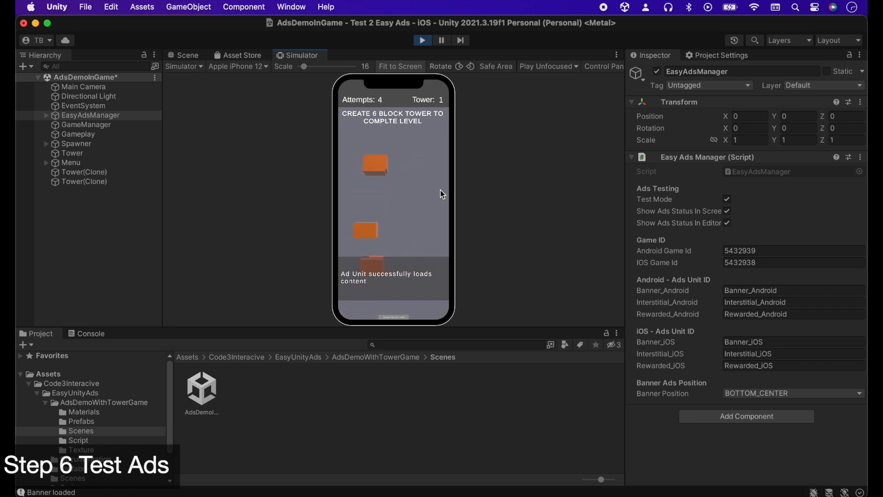
pyautogui.click(440, 190)
pyautogui.click(440, 189)
pyautogui.click(441, 190)
pyautogui.click(440, 190)
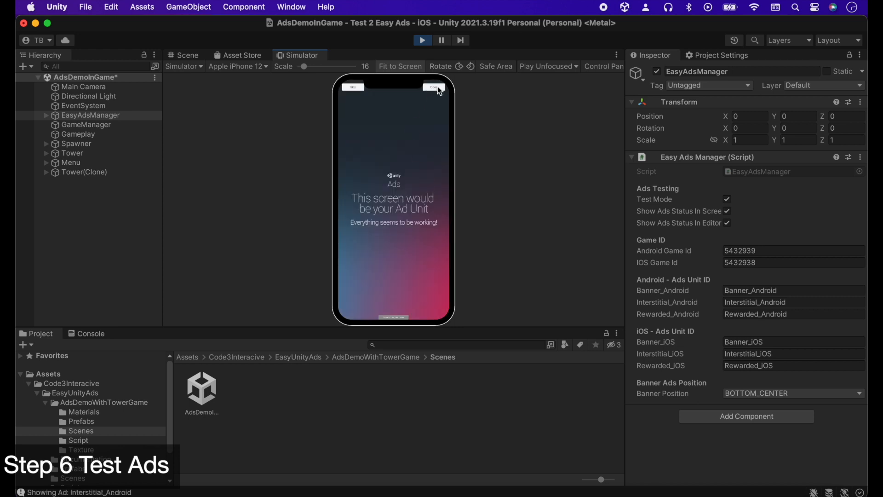
# - Skip the interstitial ad, watch and close the reward ad offered for continuing, and play the level again
pyautogui.click(354, 89)
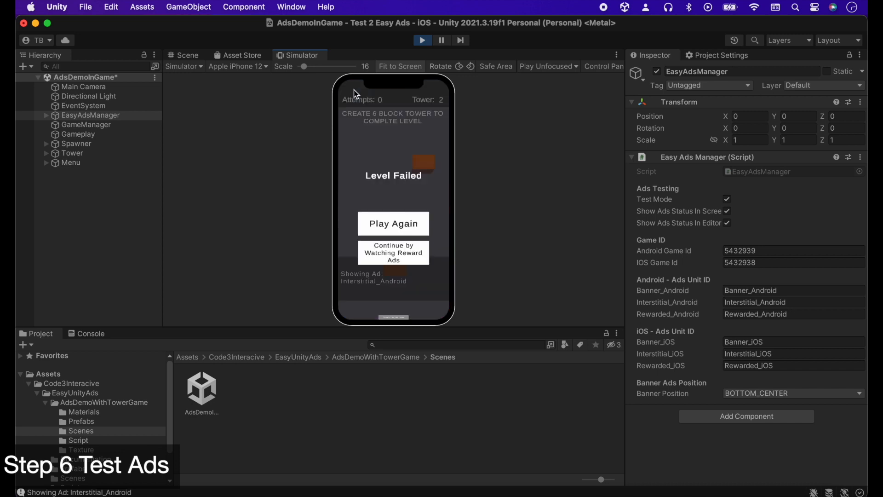
pyautogui.click(412, 257)
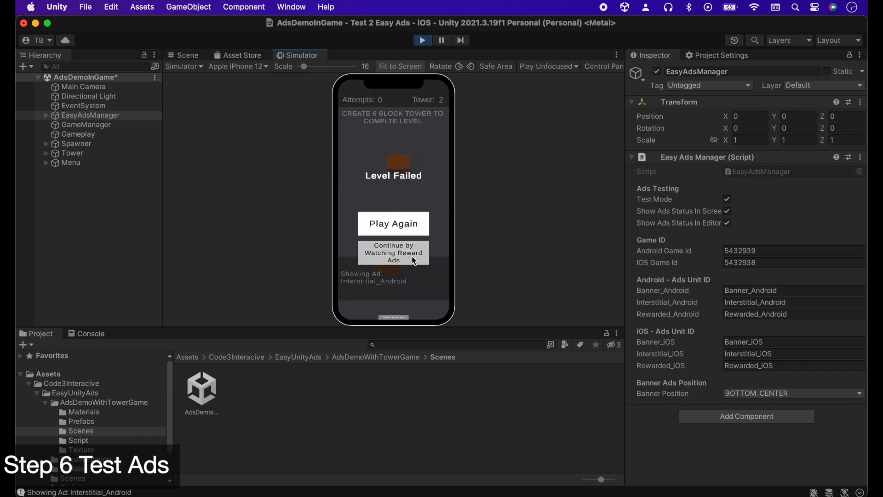
pyautogui.click(436, 87)
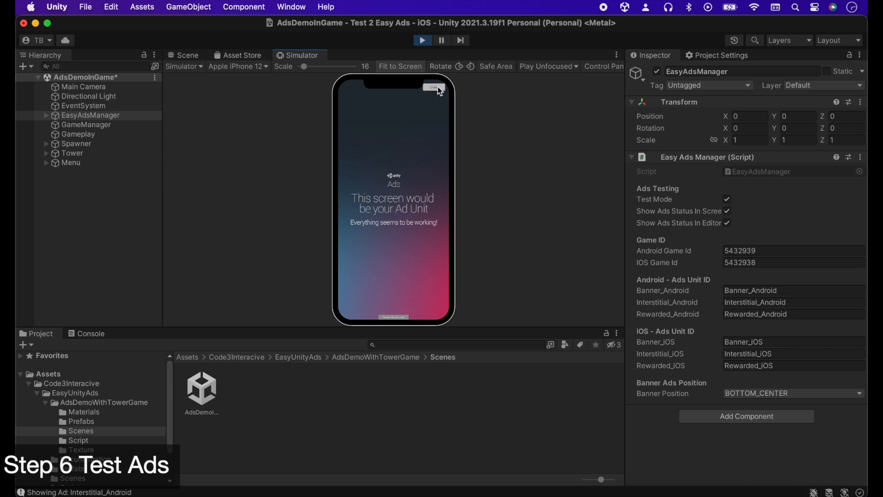
pyautogui.click(414, 224)
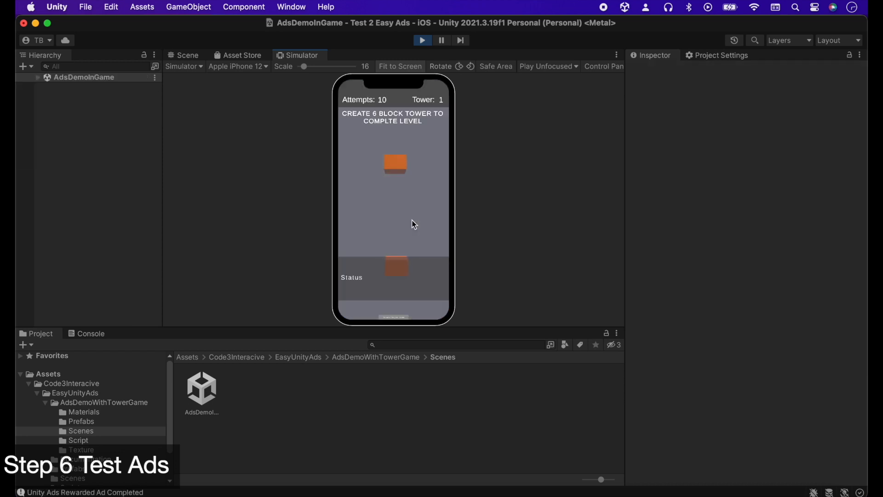